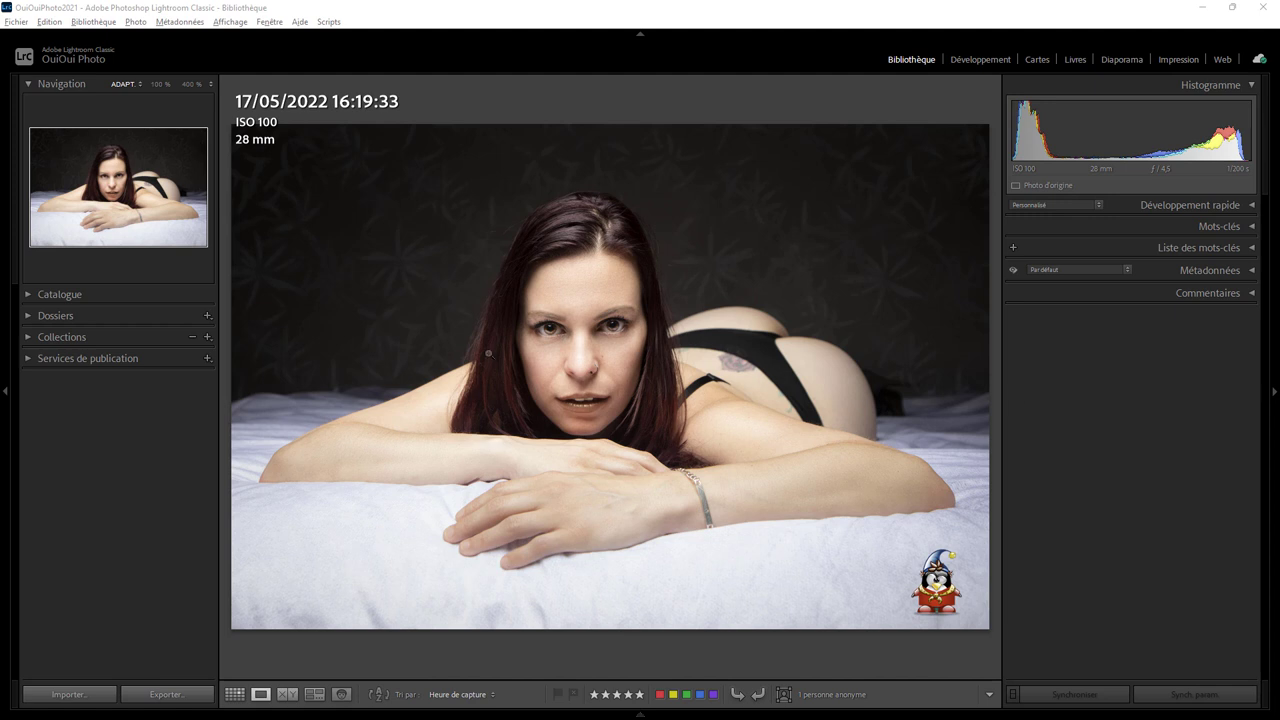
# Export the portrait as a JPEG at quality 80, resized to 2048 px, opening in Photoshop 2022.
pyautogui.rightClick(738, 255)
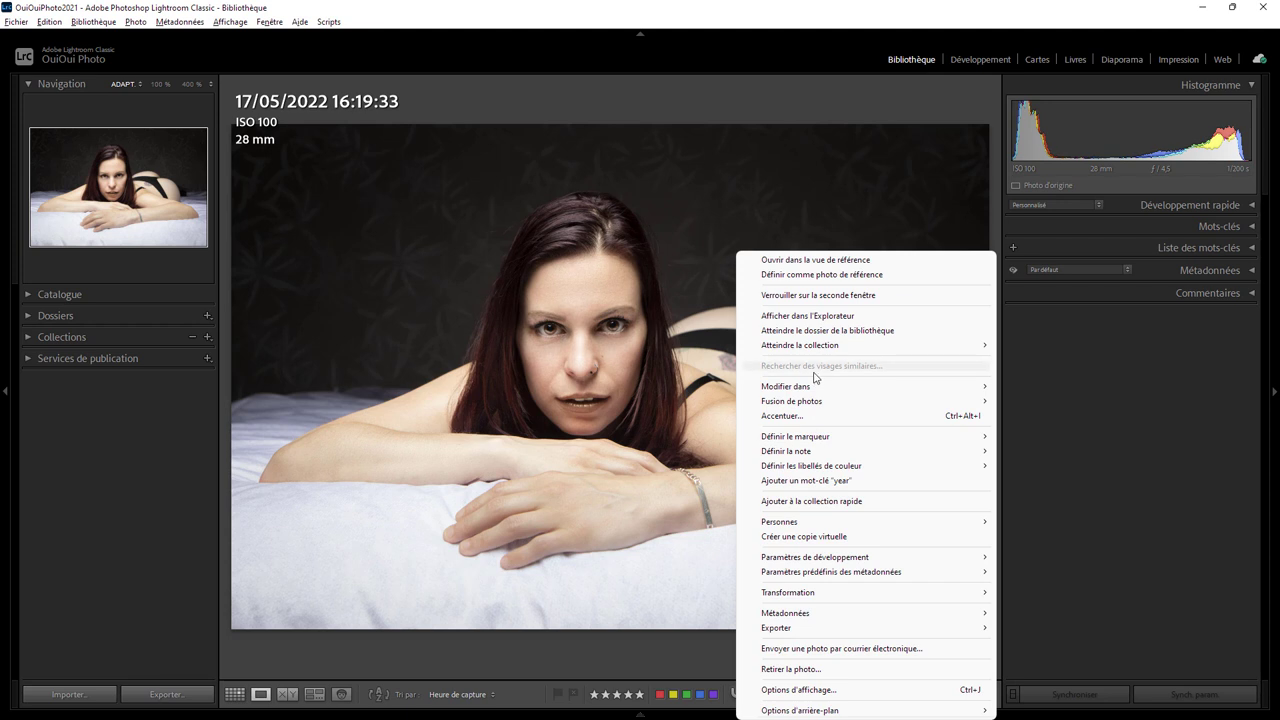
pyautogui.moveTo(776, 628)
pyautogui.click(1040, 60)
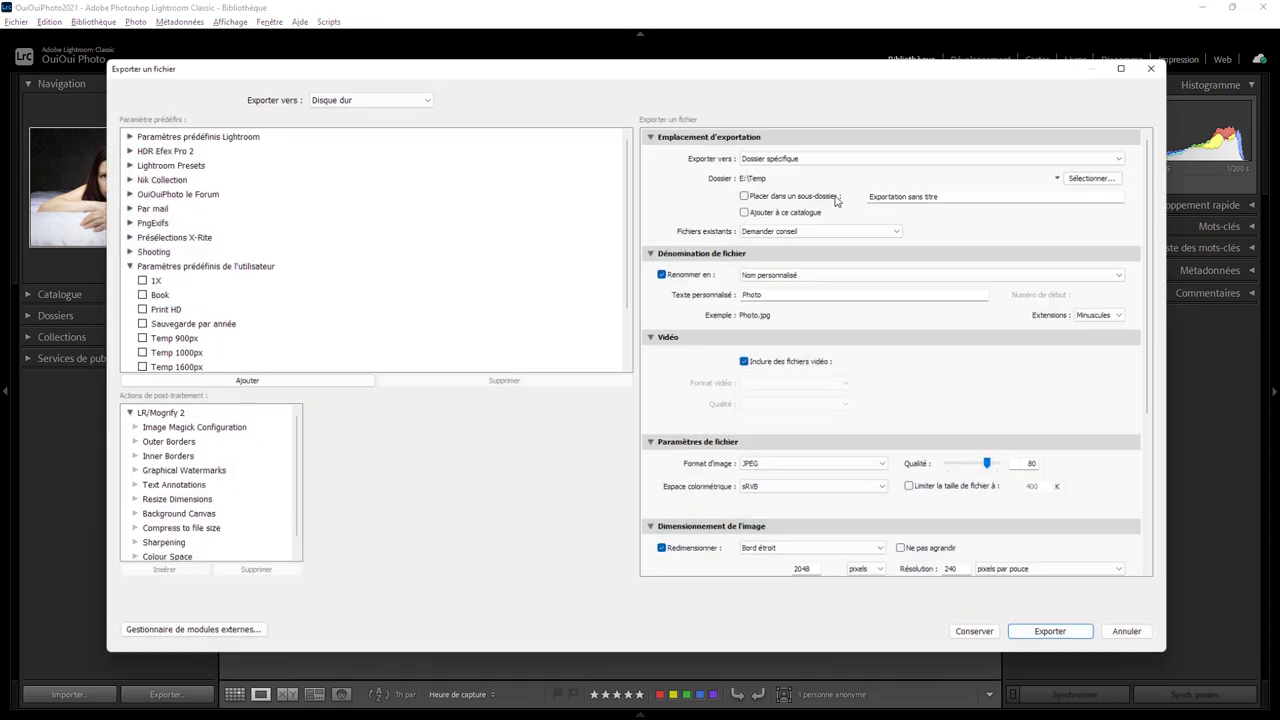
pyautogui.moveTo(850, 64); pyautogui.dragTo(833, 54)
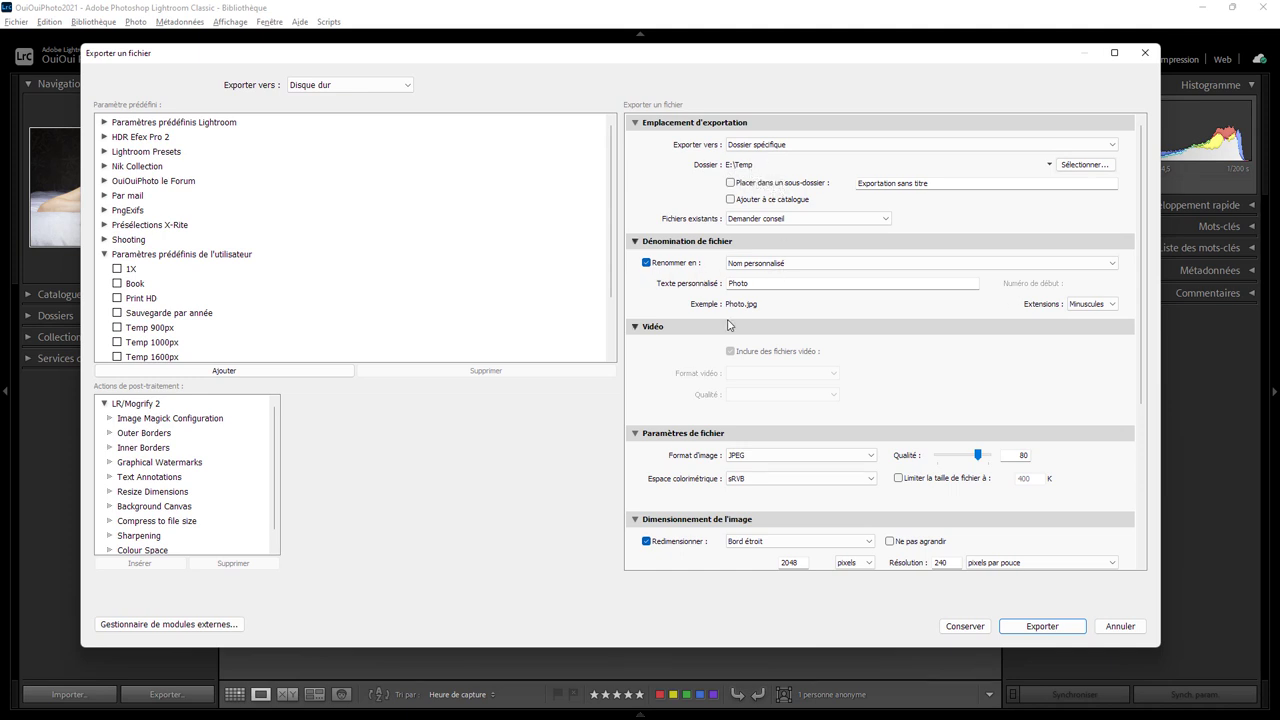
pyautogui.scroll(-3, 700, 270)
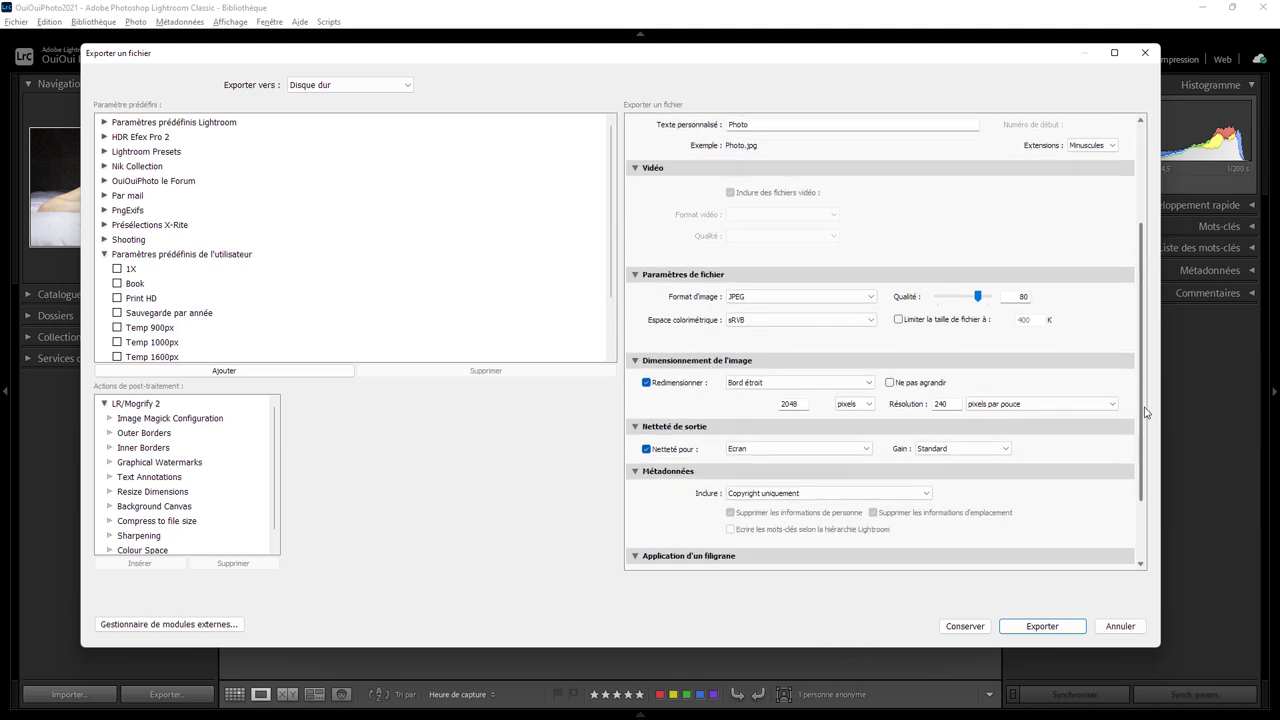
pyautogui.scroll(-2, 1145, 413)
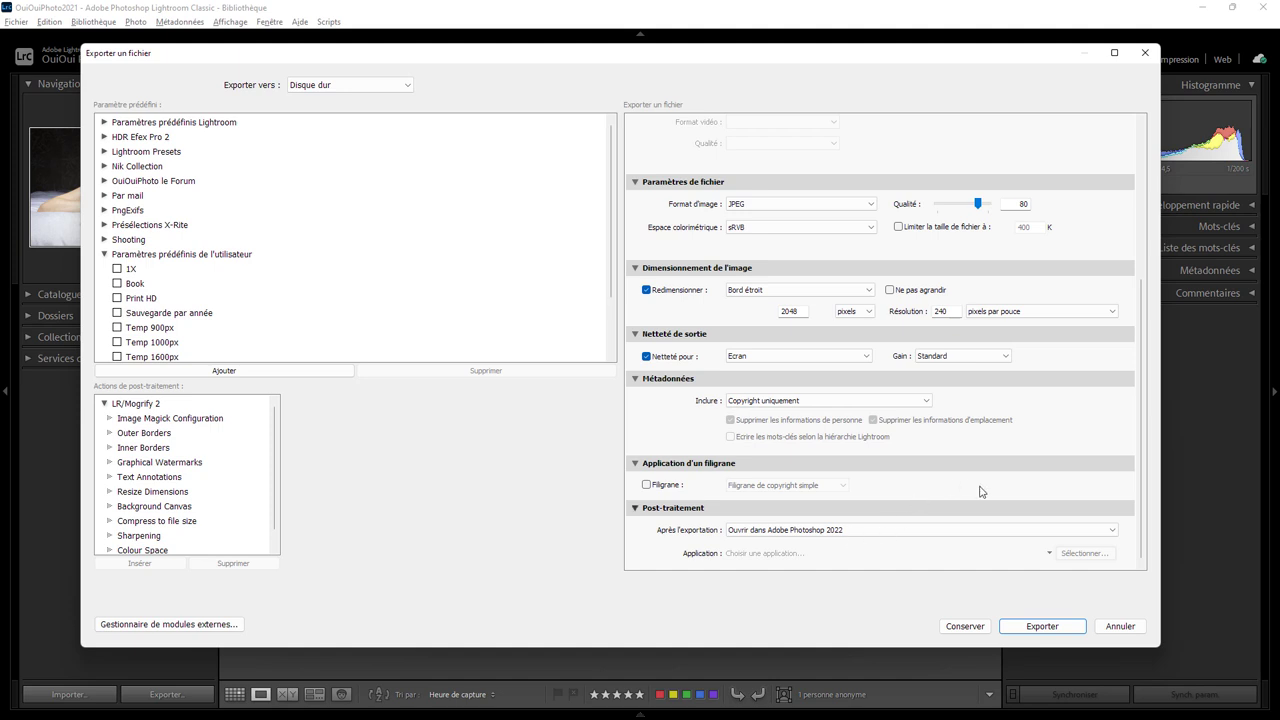
pyautogui.click(1042, 626)
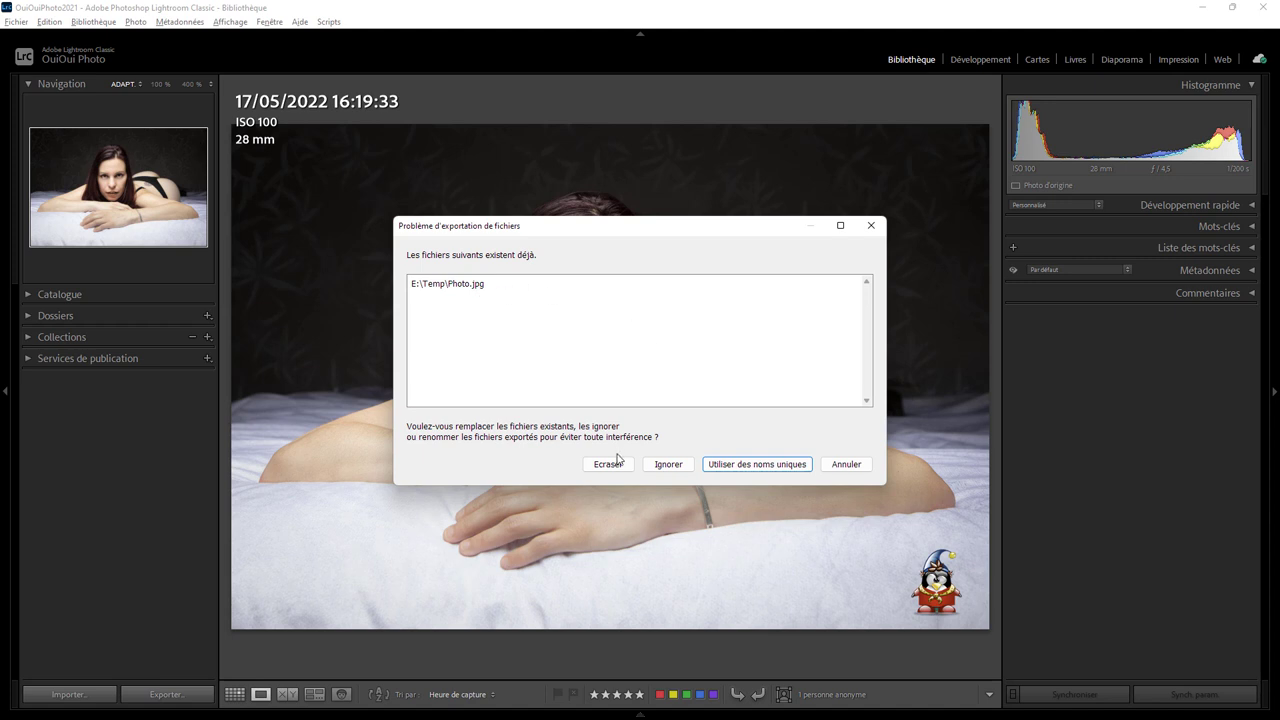
# Overwrite the existing E:\Temp\Photo.jpg with the exported portrait.
pyautogui.moveTo(673, 229); pyautogui.dragTo(535, 399)
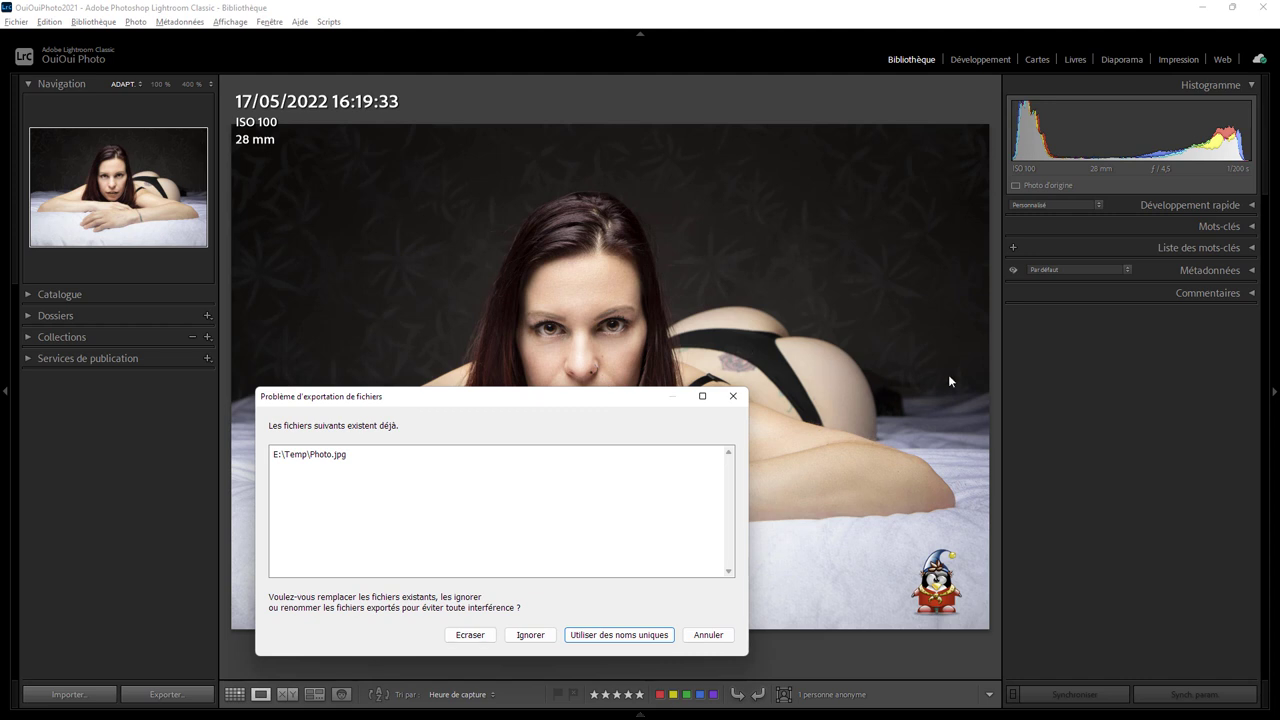
pyautogui.moveTo(606, 399); pyautogui.dragTo(941, 192)
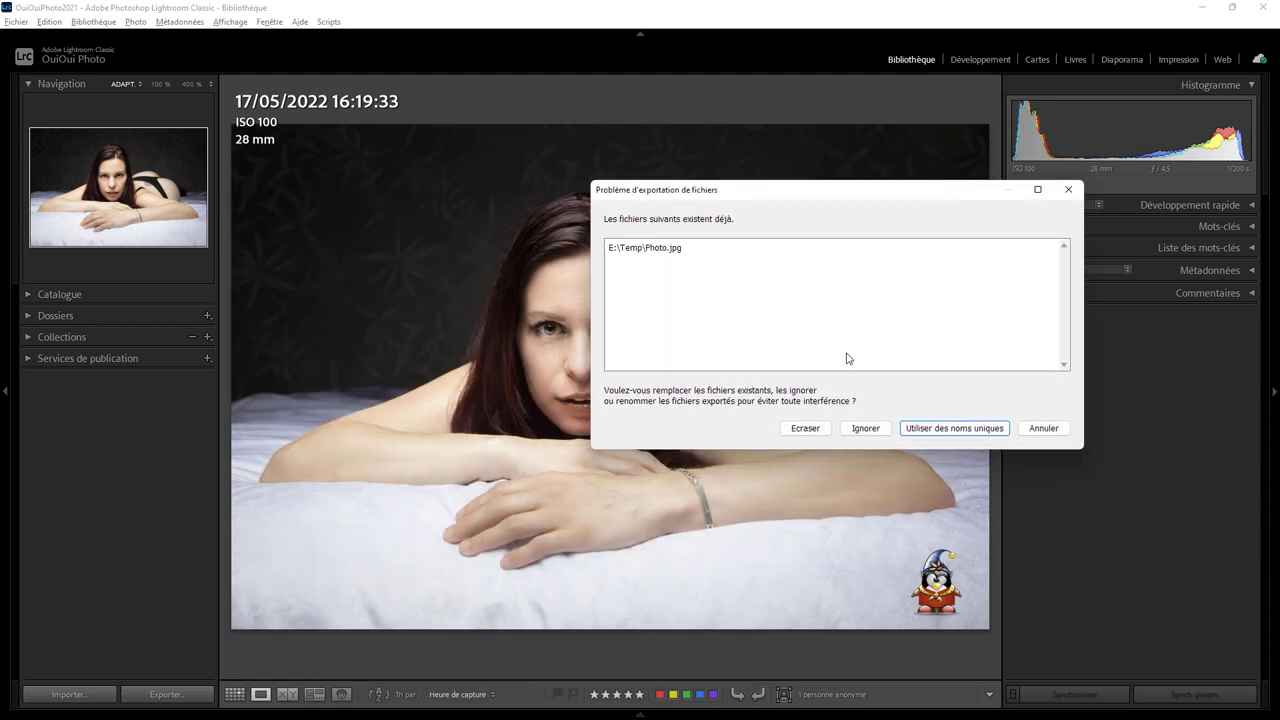
pyautogui.click(812, 430)
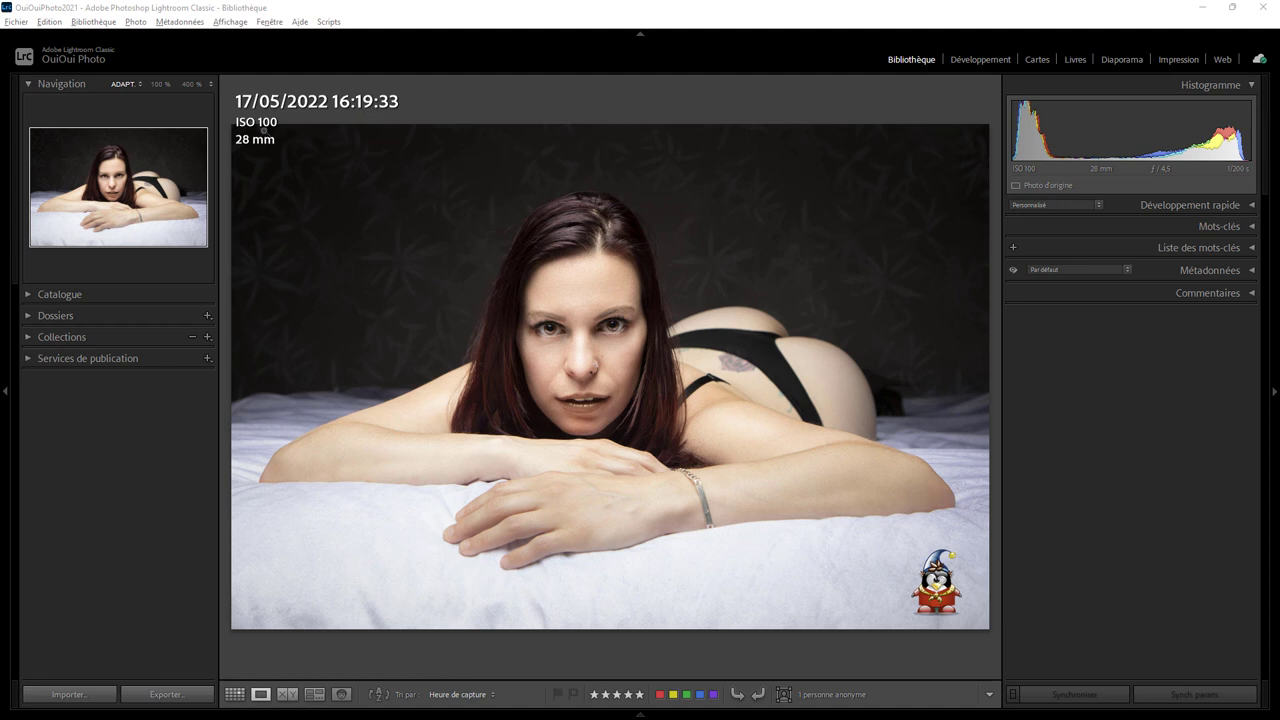
# Open the Affichage menu to reach the Informations sur le mode Loupe choices.
pyautogui.click(237, 28)
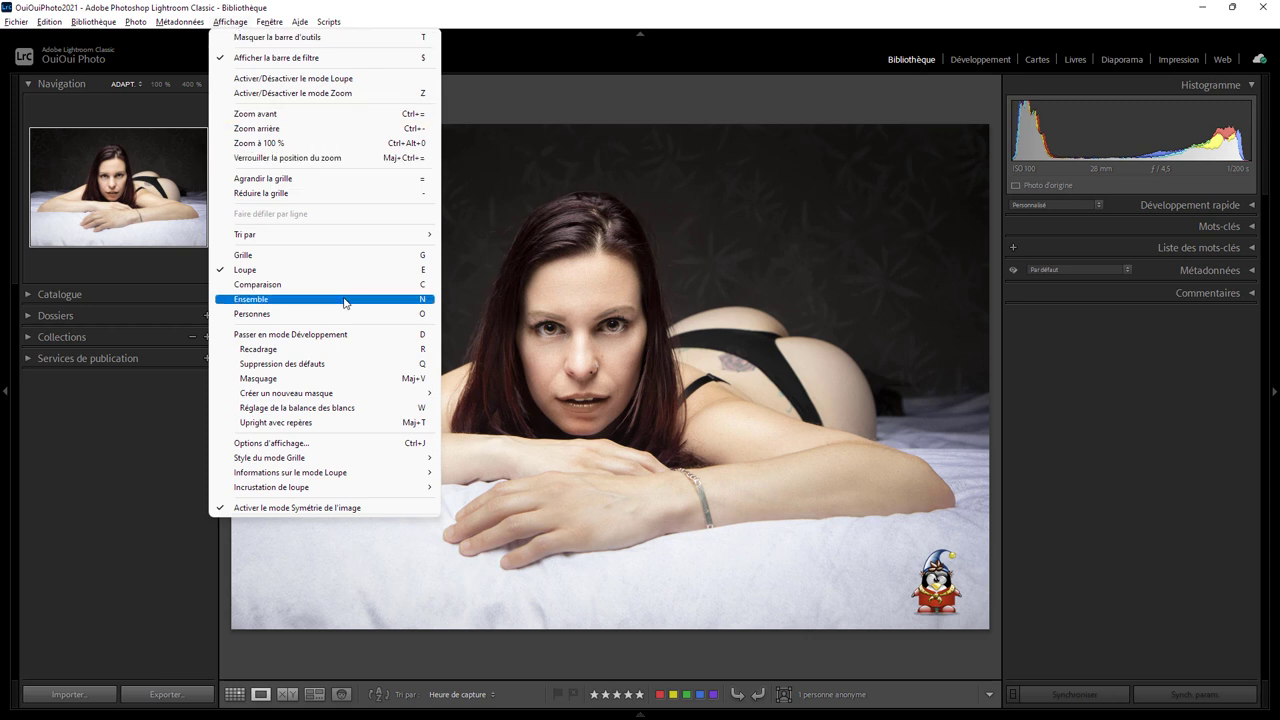
pyautogui.moveTo(290, 472)
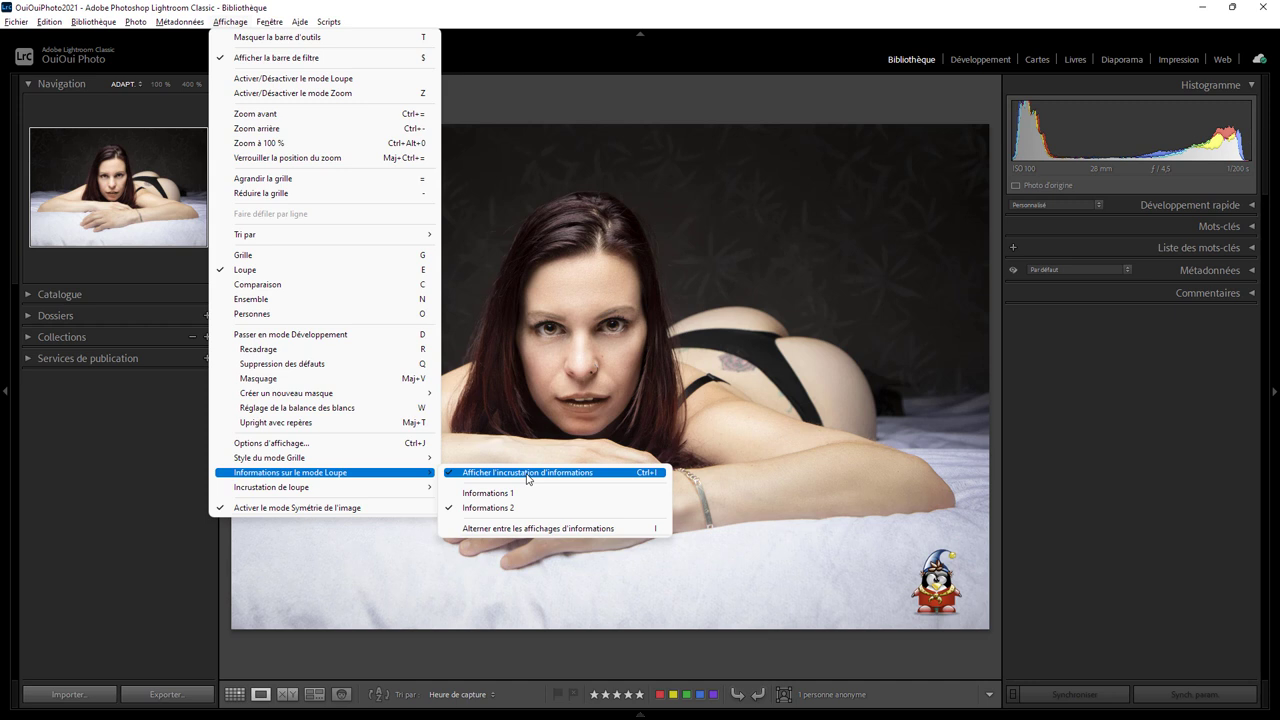
# Open the Mode Loupe display options and inspect the info field list without changing it.
pyautogui.click(349, 446)
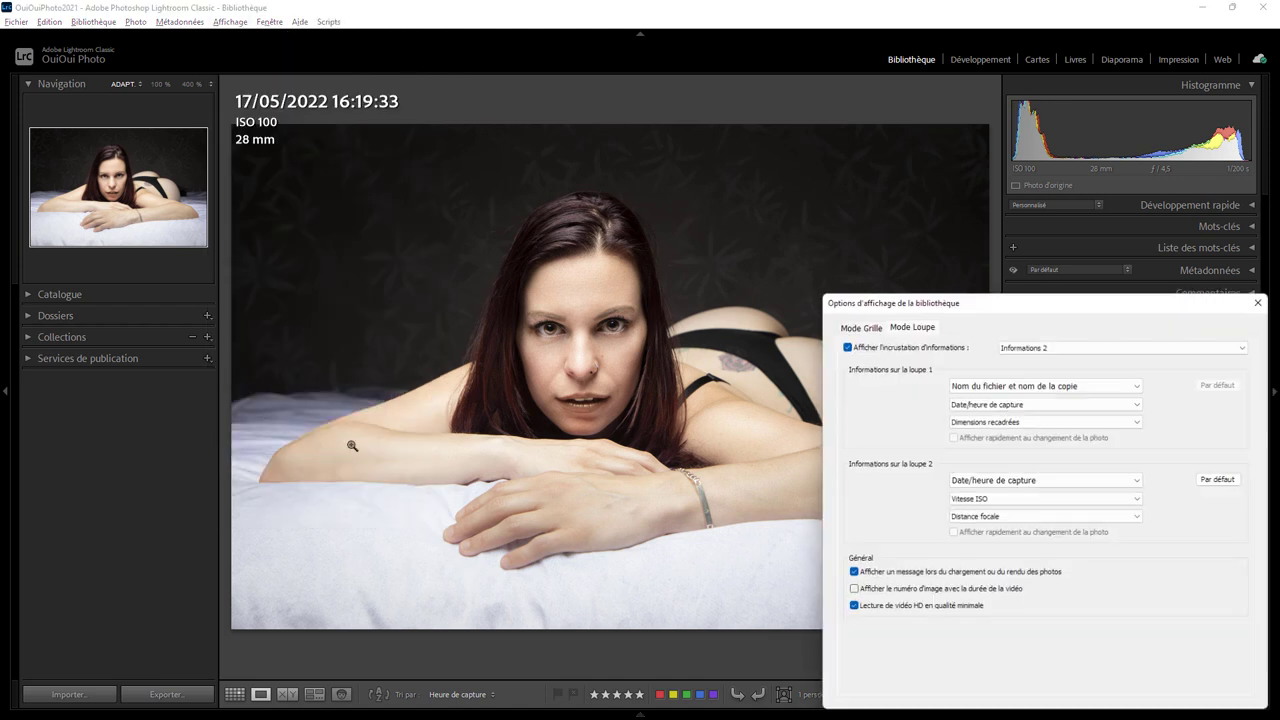
pyautogui.moveTo(994, 302); pyautogui.dragTo(906, 167)
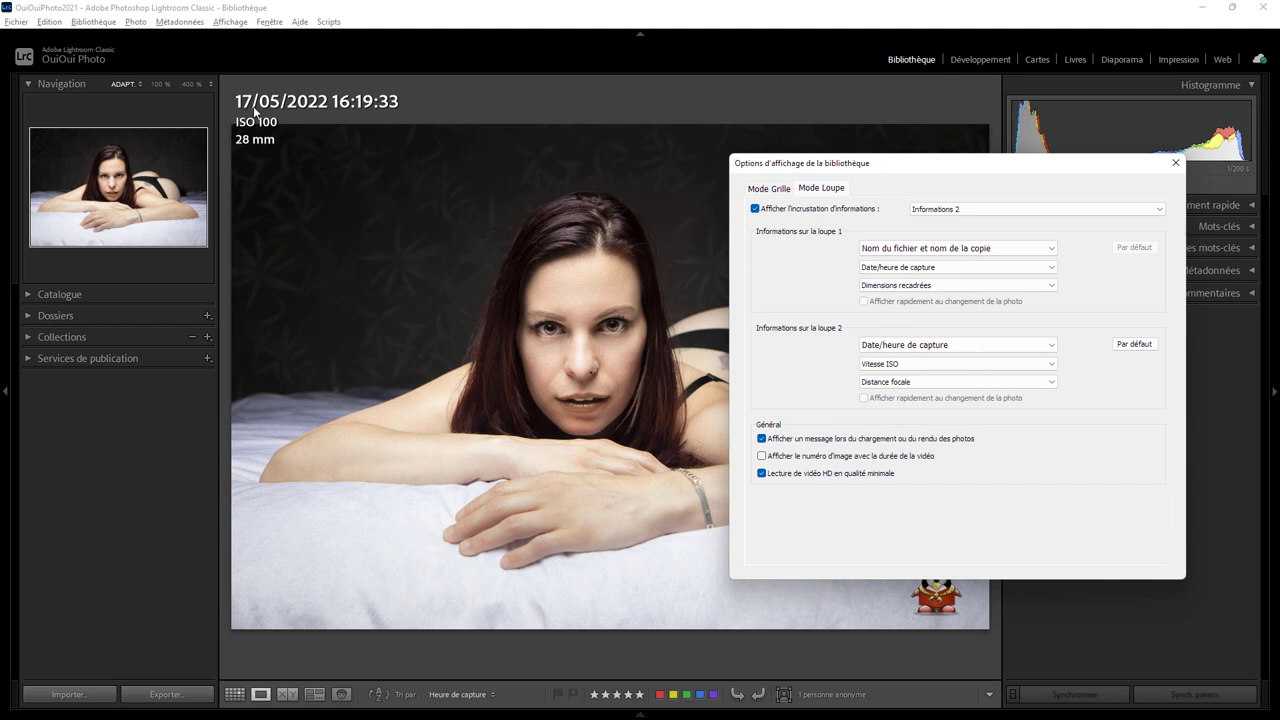
pyautogui.click(983, 366)
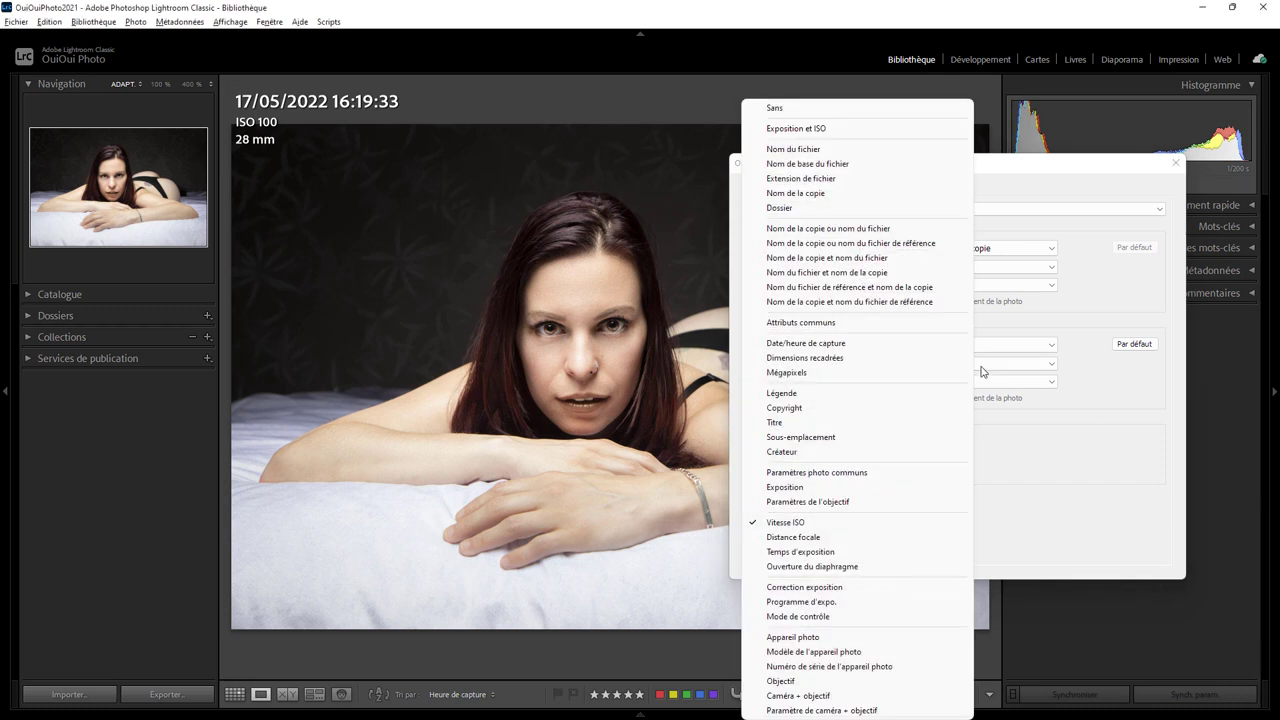
pyautogui.click(1003, 372)
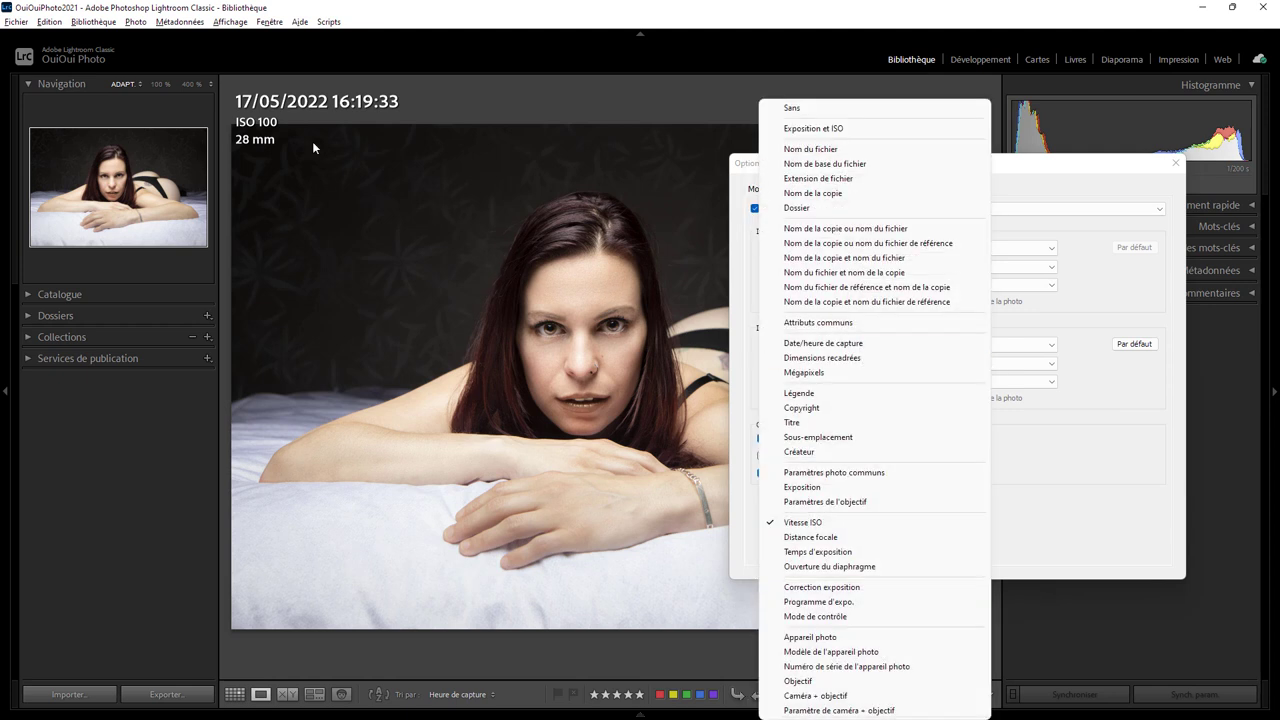
pyautogui.click(1145, 401)
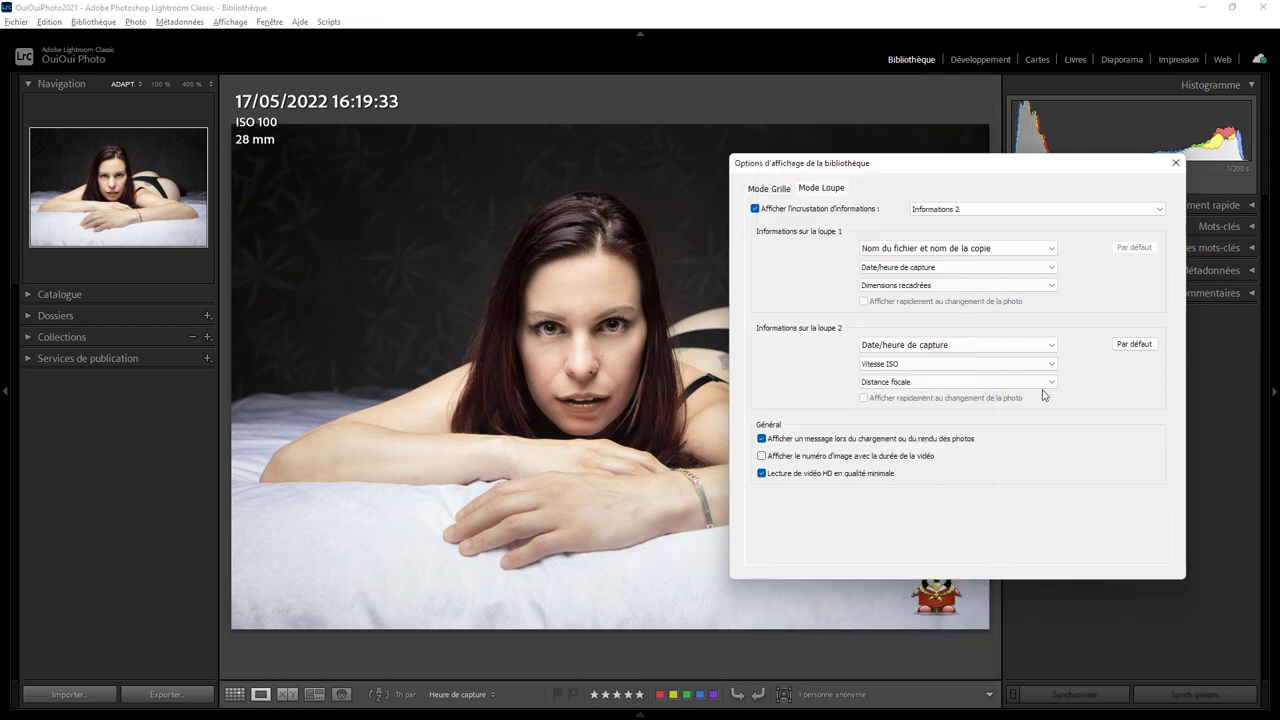
# Switch the loupe overlay to Informations 1, back to Informations 2, then close the options.
pyautogui.click(955, 215)
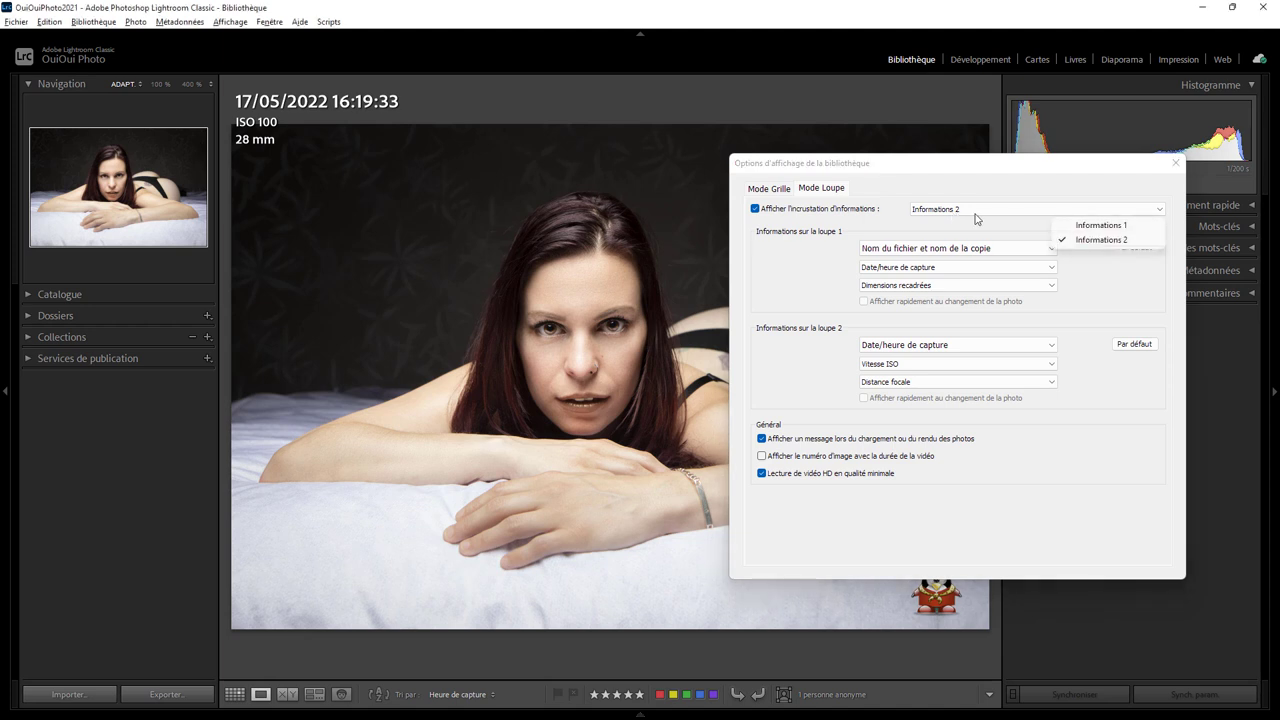
pyautogui.click(1083, 225)
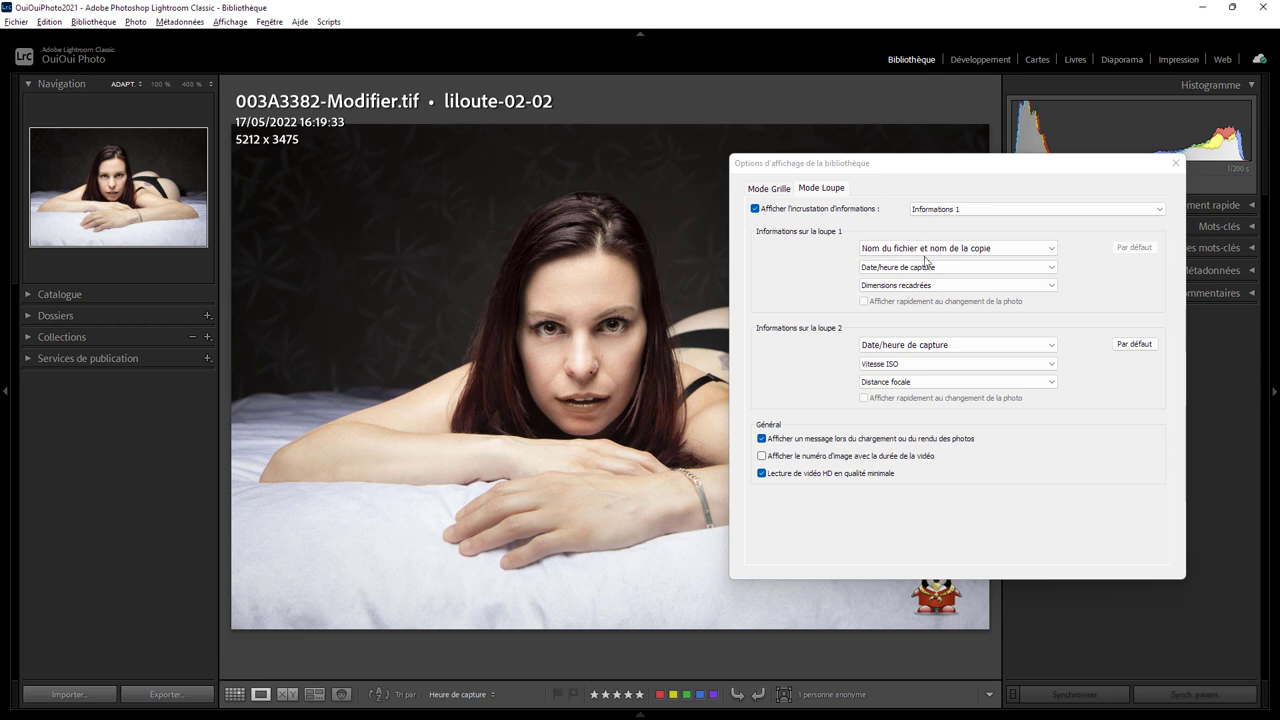
pyautogui.click(980, 210)
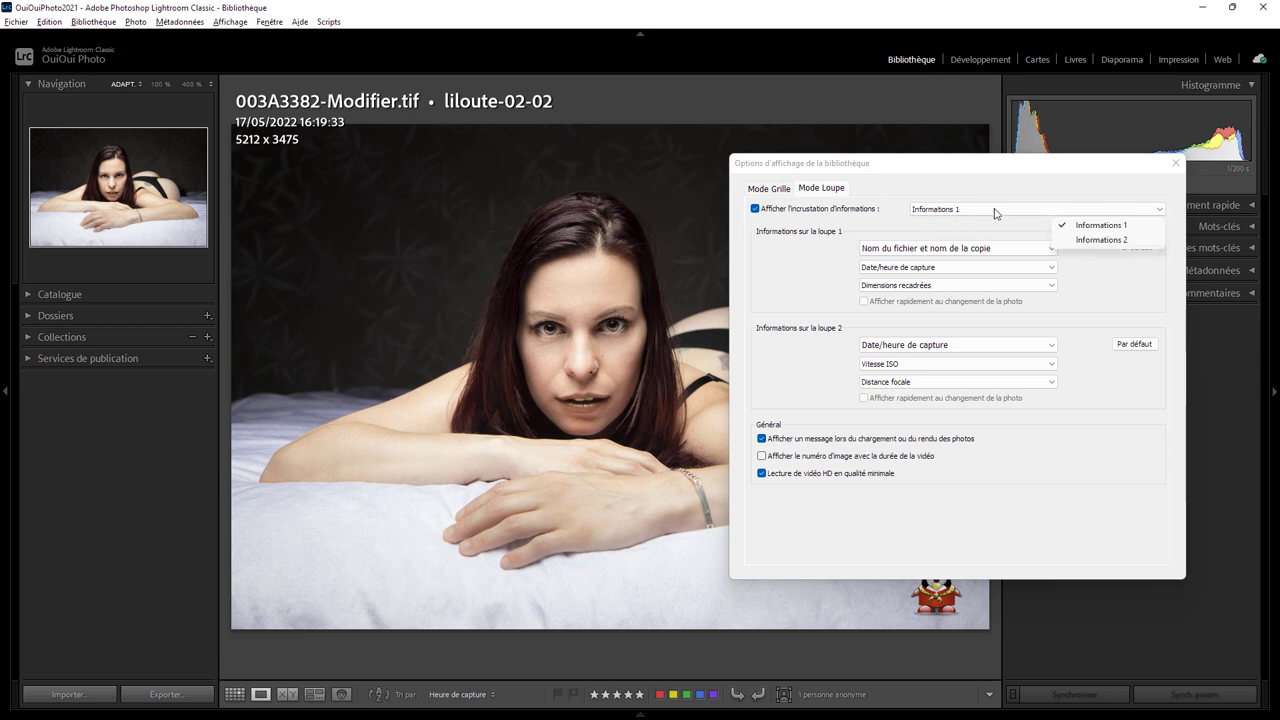
pyautogui.click(1081, 240)
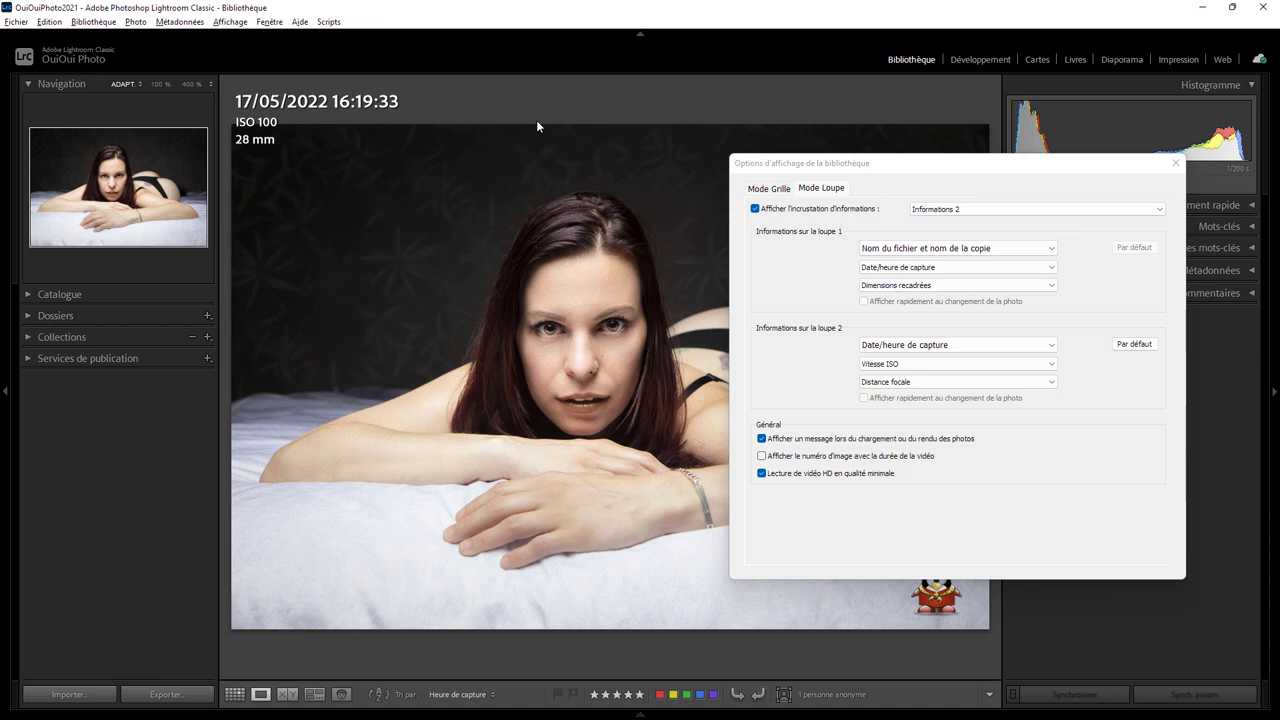
pyautogui.click(1176, 163)
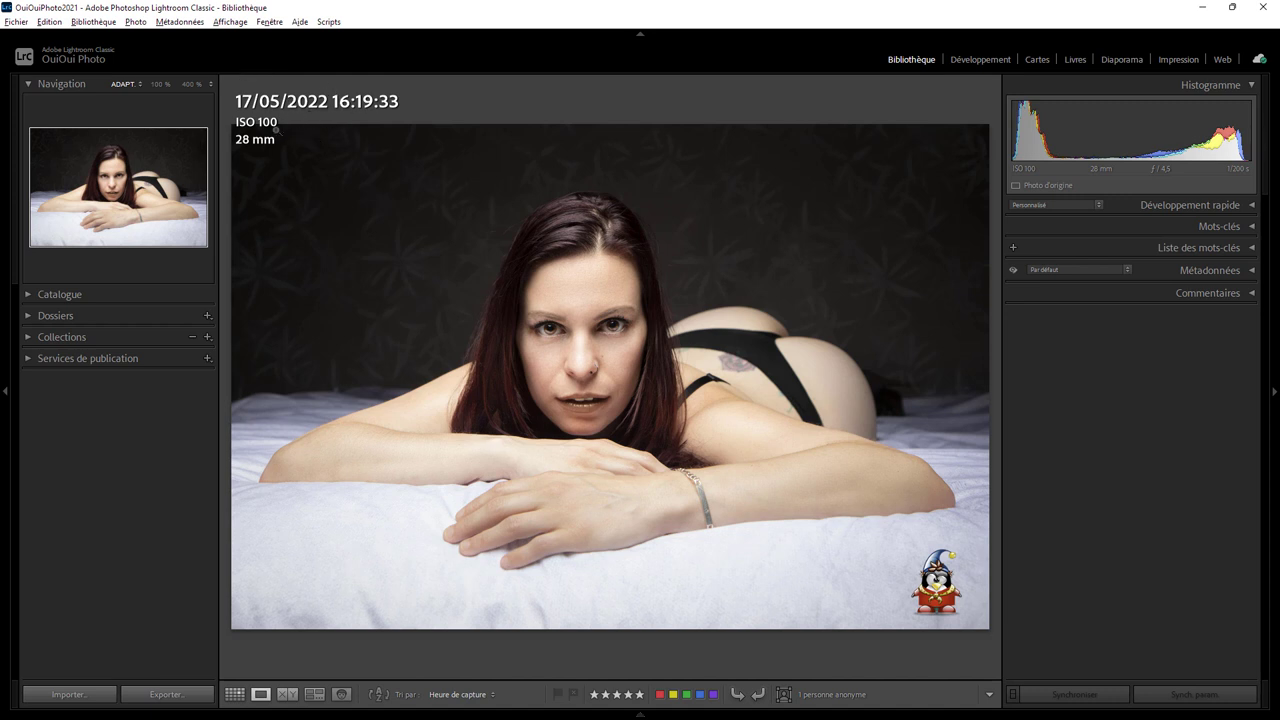
pyautogui.click(231, 22)
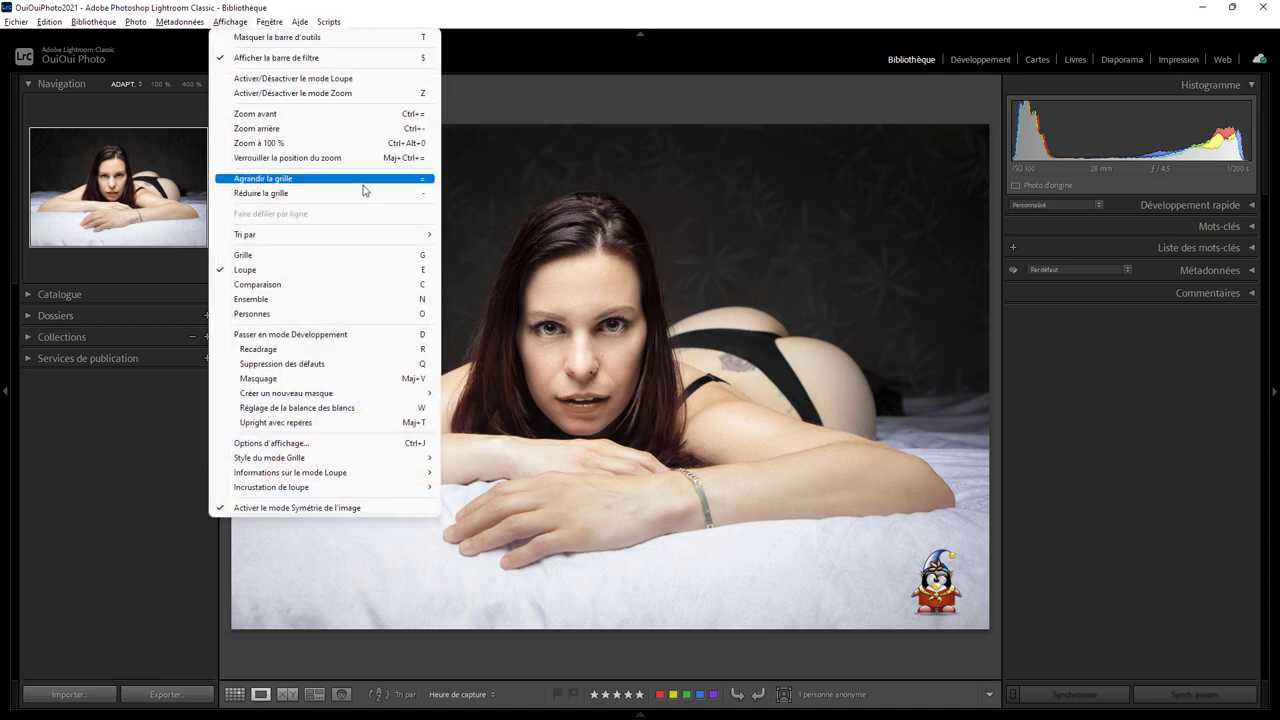
pyautogui.moveTo(291, 472)
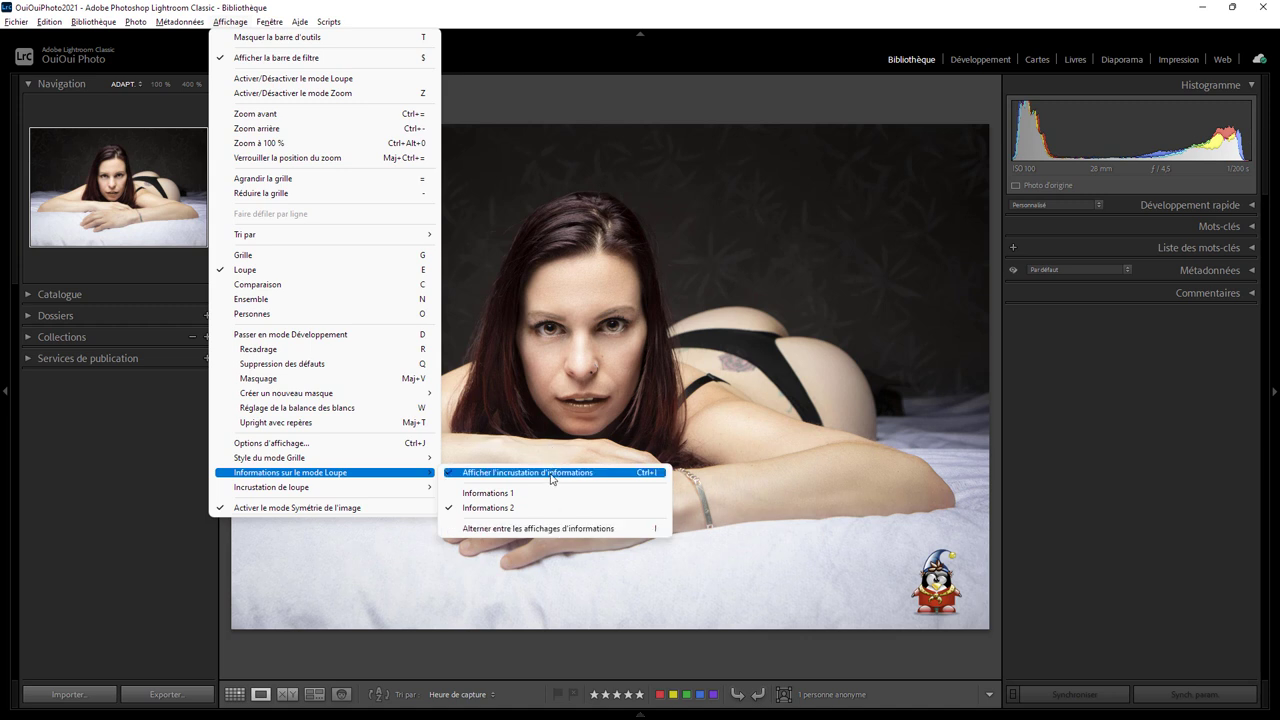
pyautogui.click(554, 478)
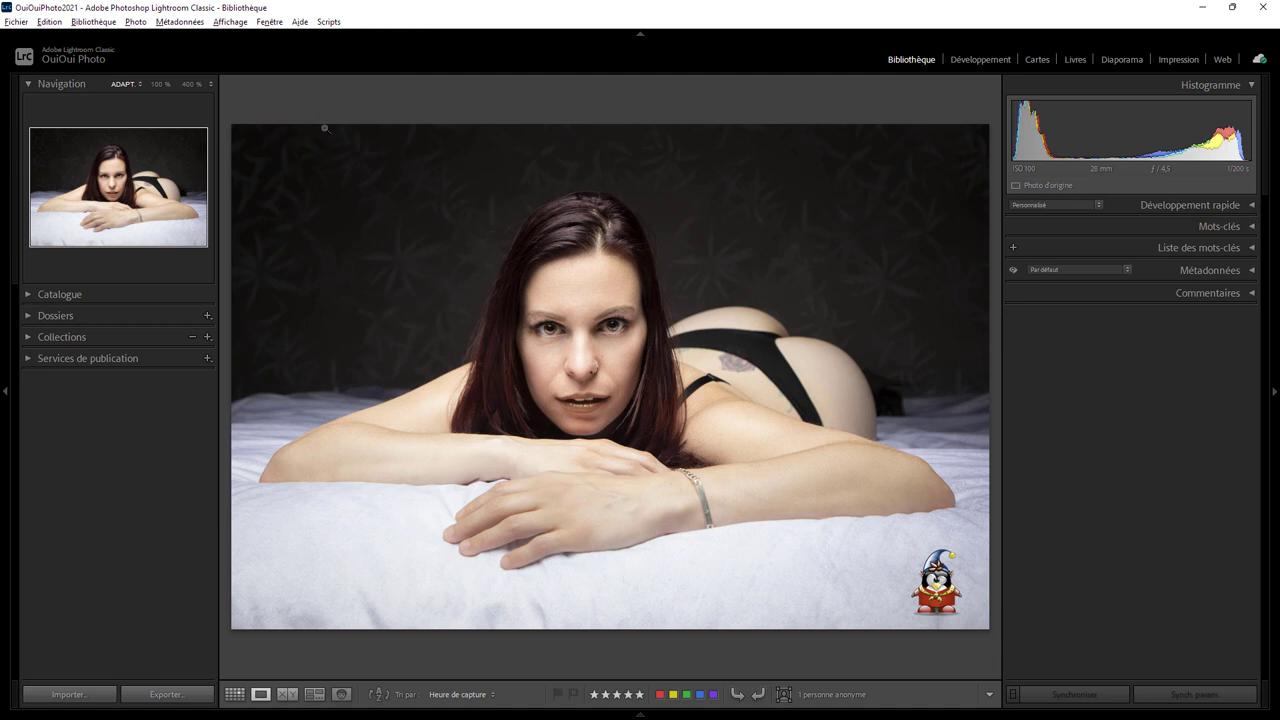
pyautogui.click(229, 22)
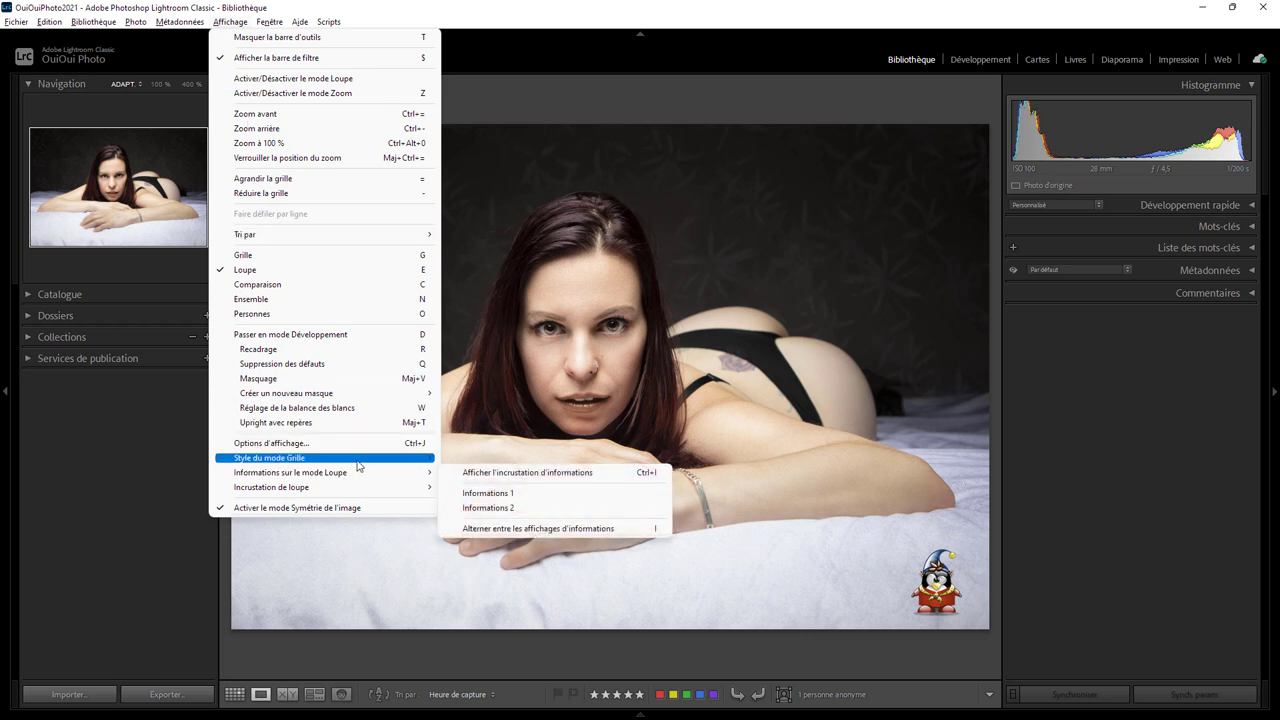
pyautogui.click(877, 117)
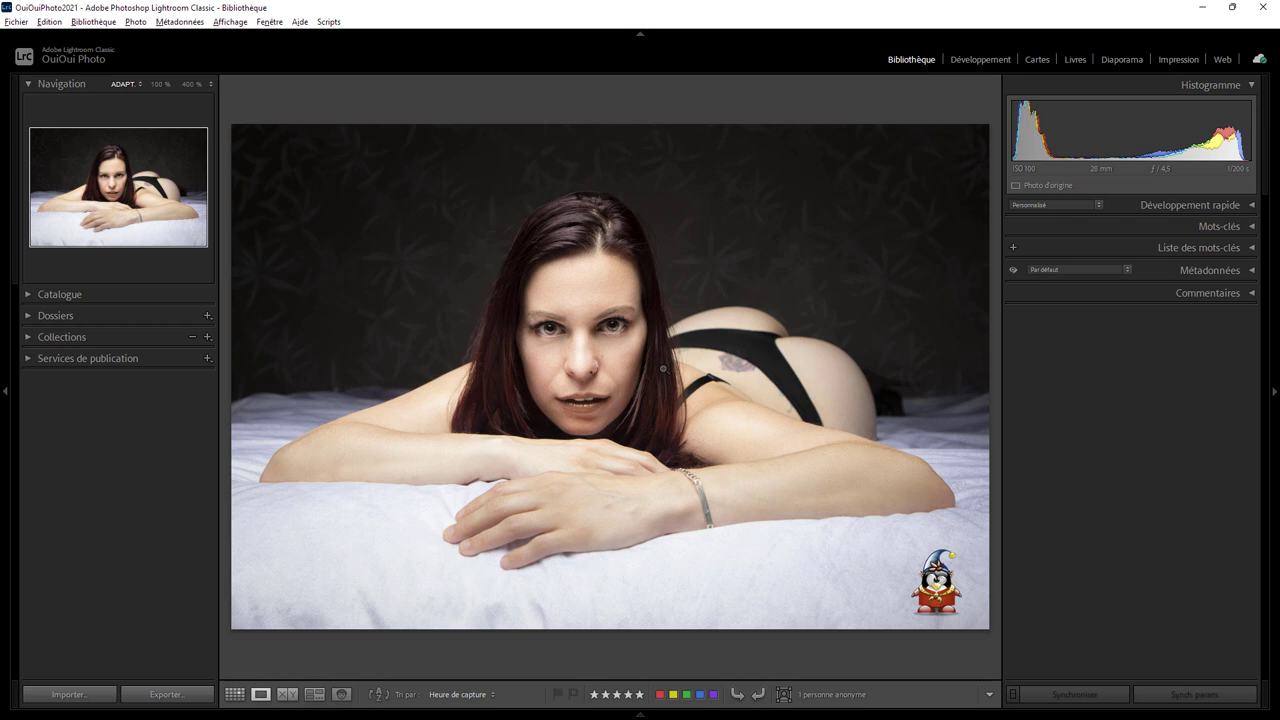
pyautogui.click(229, 25)
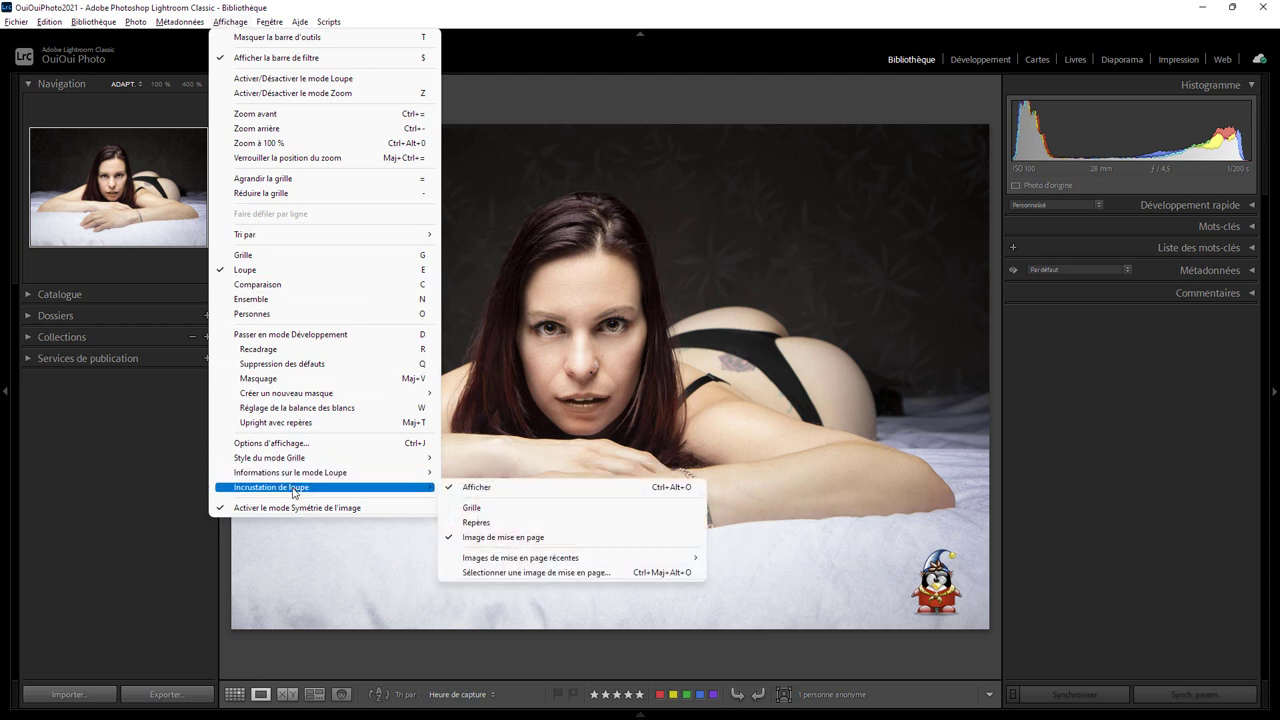
pyautogui.click(497, 487)
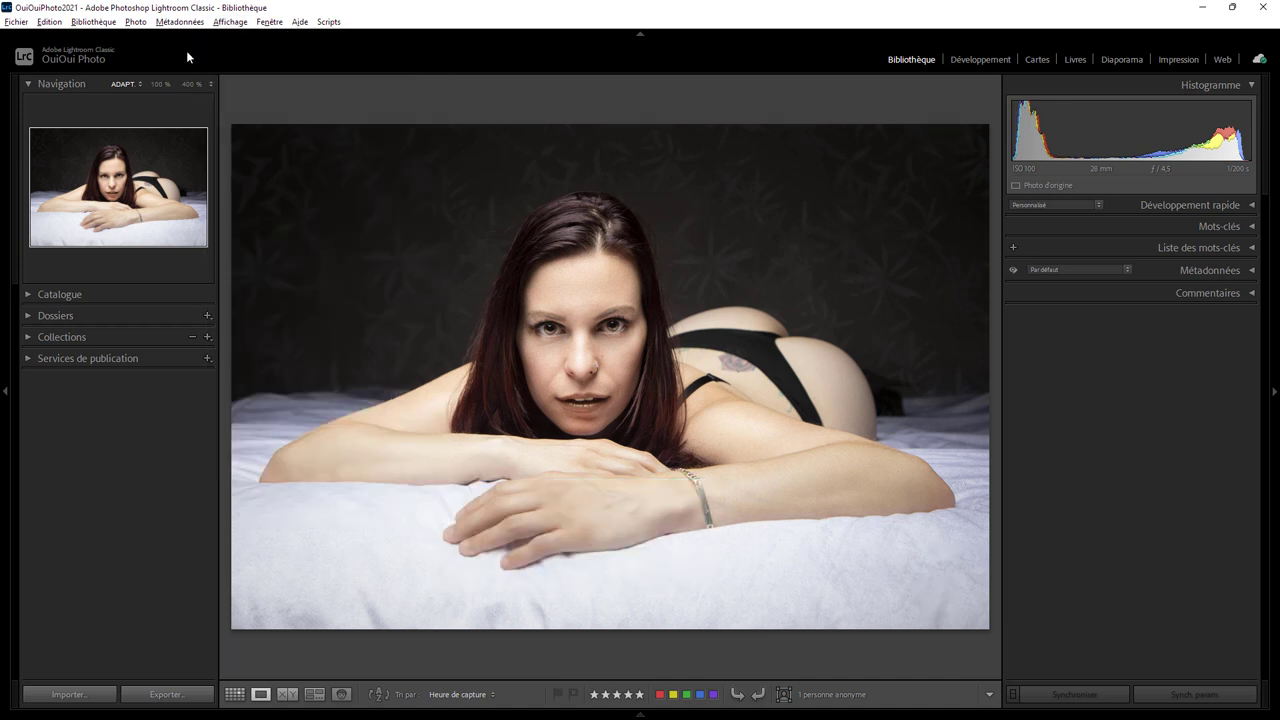
pyautogui.click(231, 22)
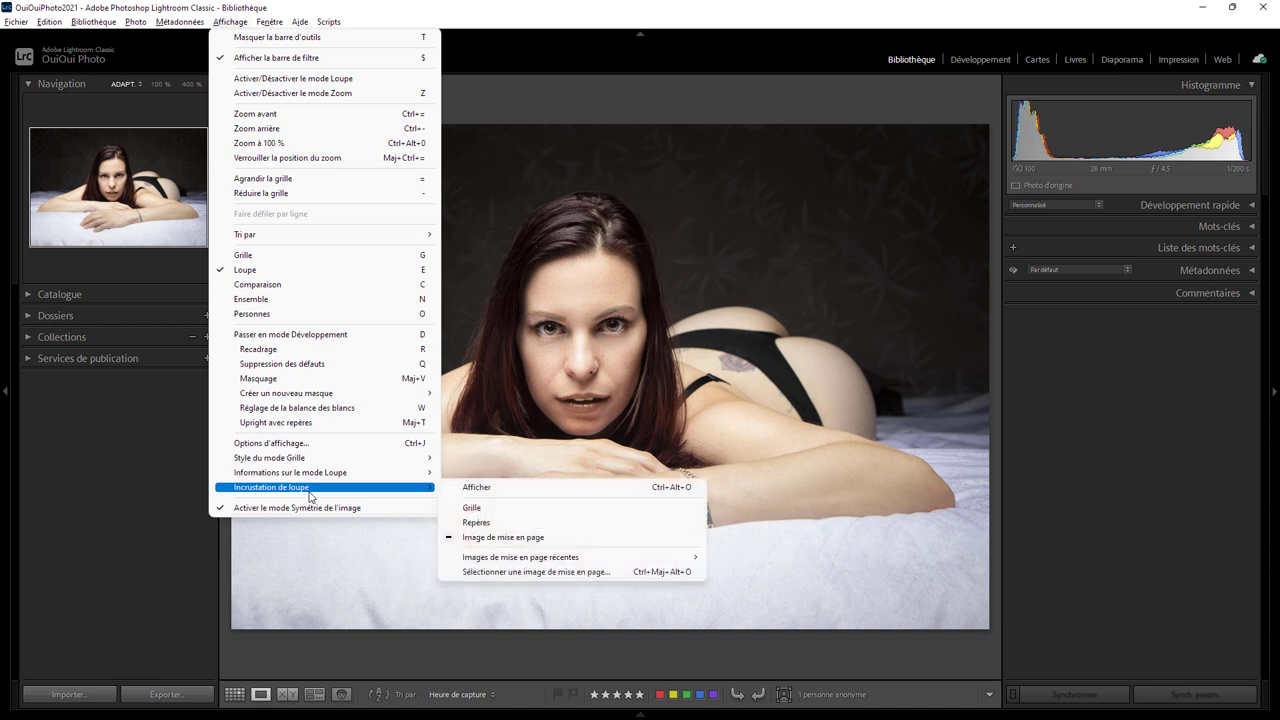
pyautogui.moveTo(271, 487)
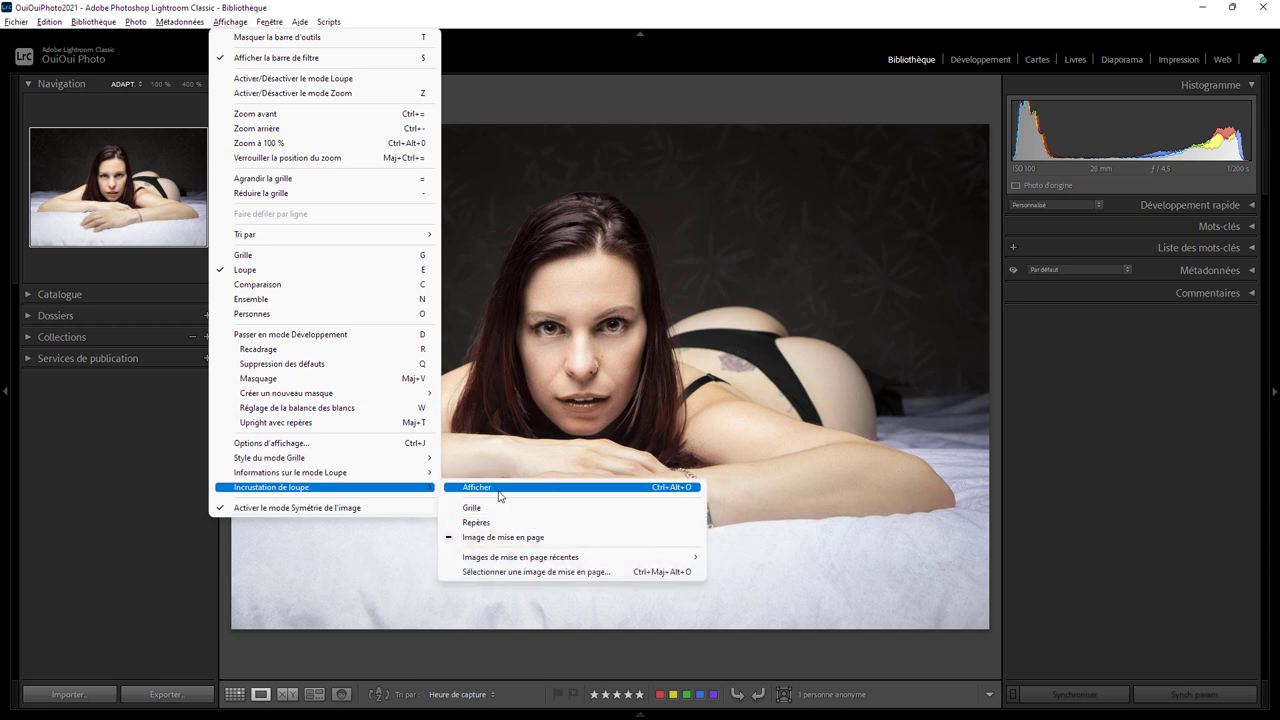
pyautogui.click(477, 487)
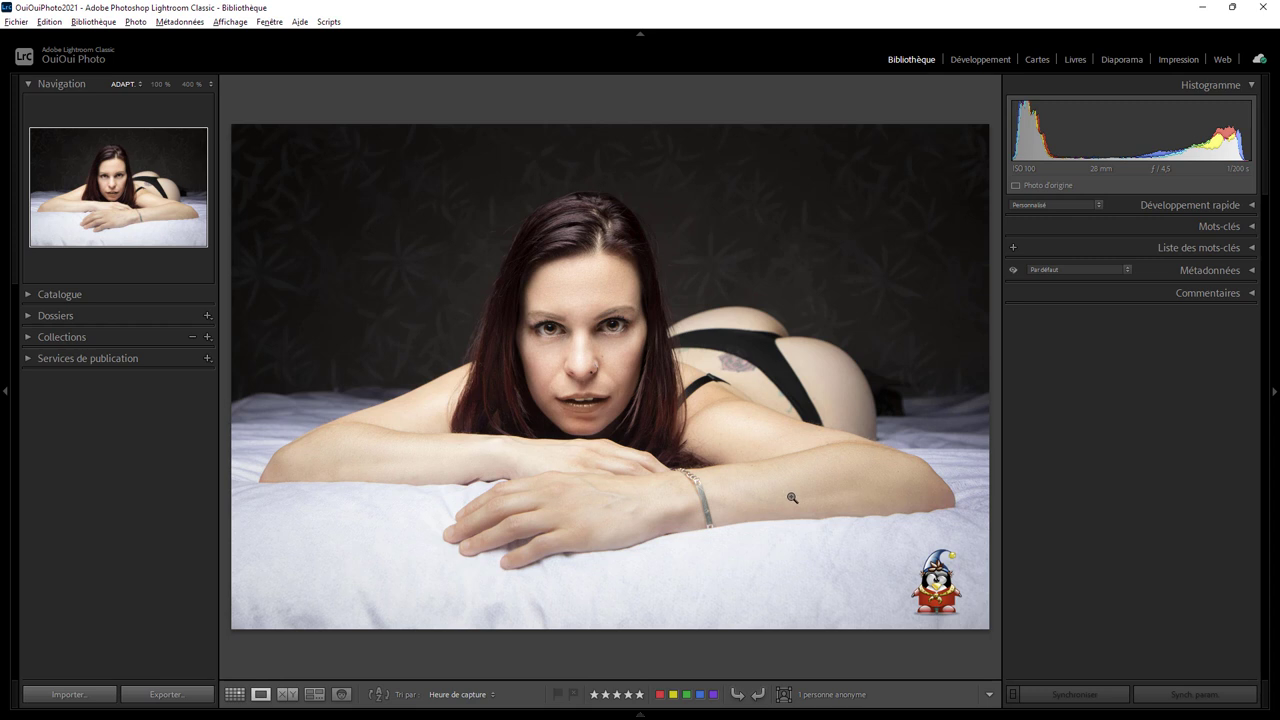
# Enlarge the penguin layout overlay and set its opacity to 53 and matte to 0.
pyautogui.press('ctrl')
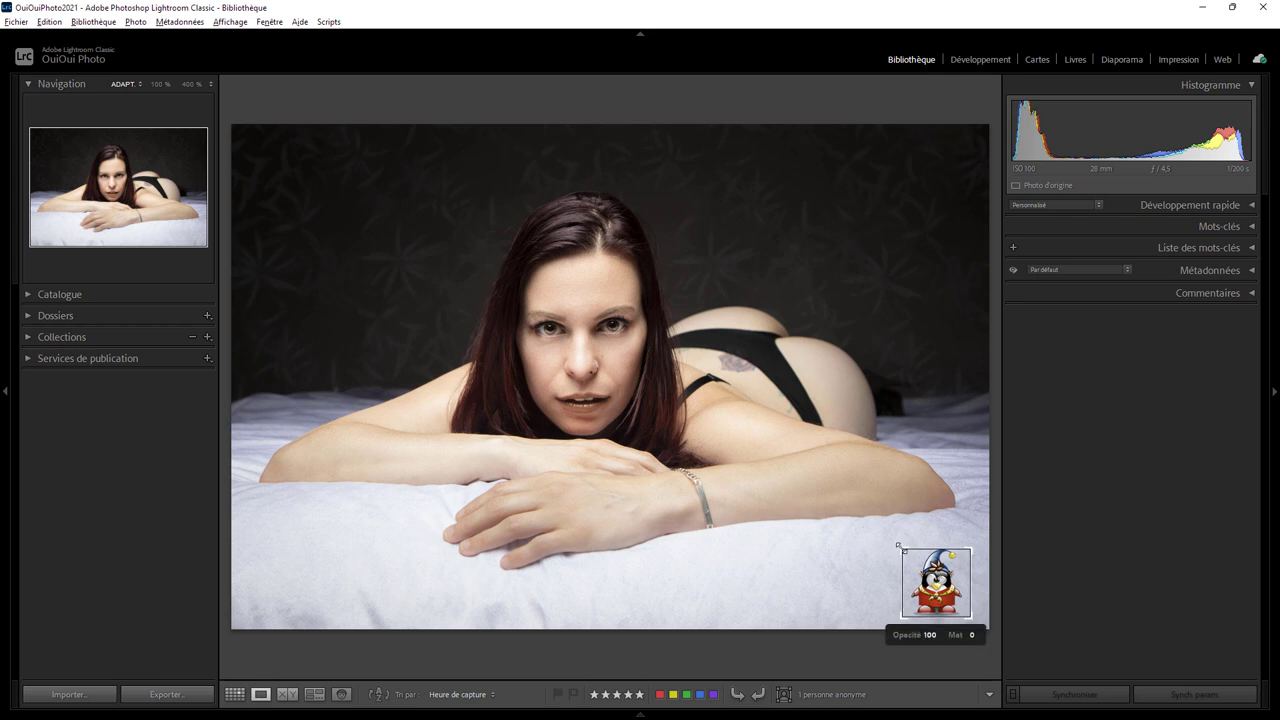
pyautogui.moveTo(899, 547); pyautogui.dragTo(634, 281)
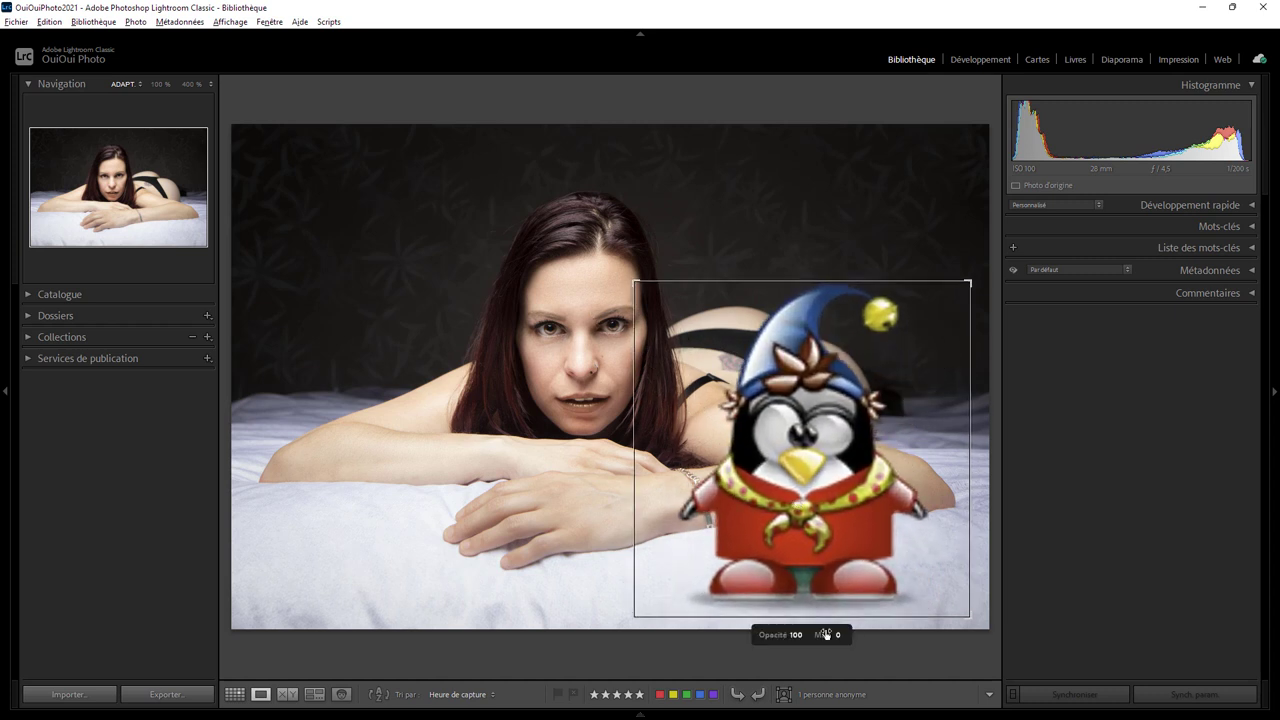
pyautogui.moveTo(796, 635); pyautogui.dragTo(882, 635)
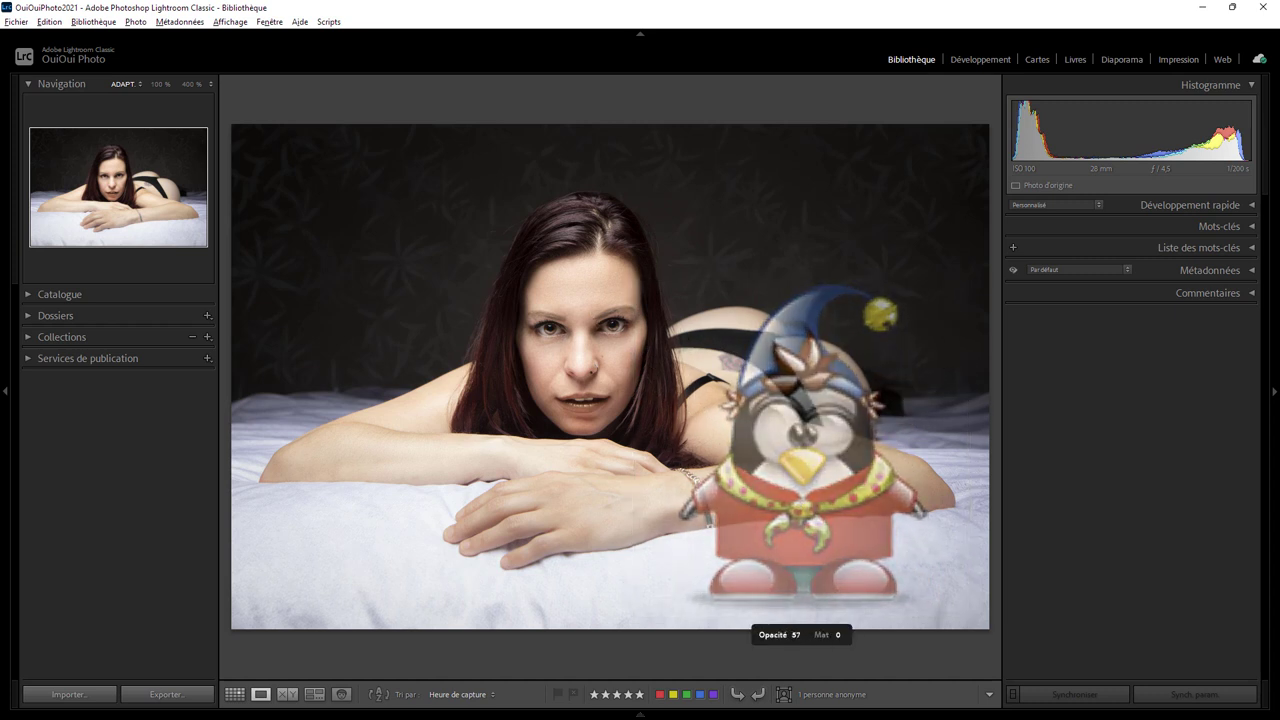
pyautogui.moveTo(836, 635)
pyautogui.mouseDown()
pyautogui.moveTo(940, 635)
pyautogui.moveTo(829, 635)
pyautogui.mouseUp()
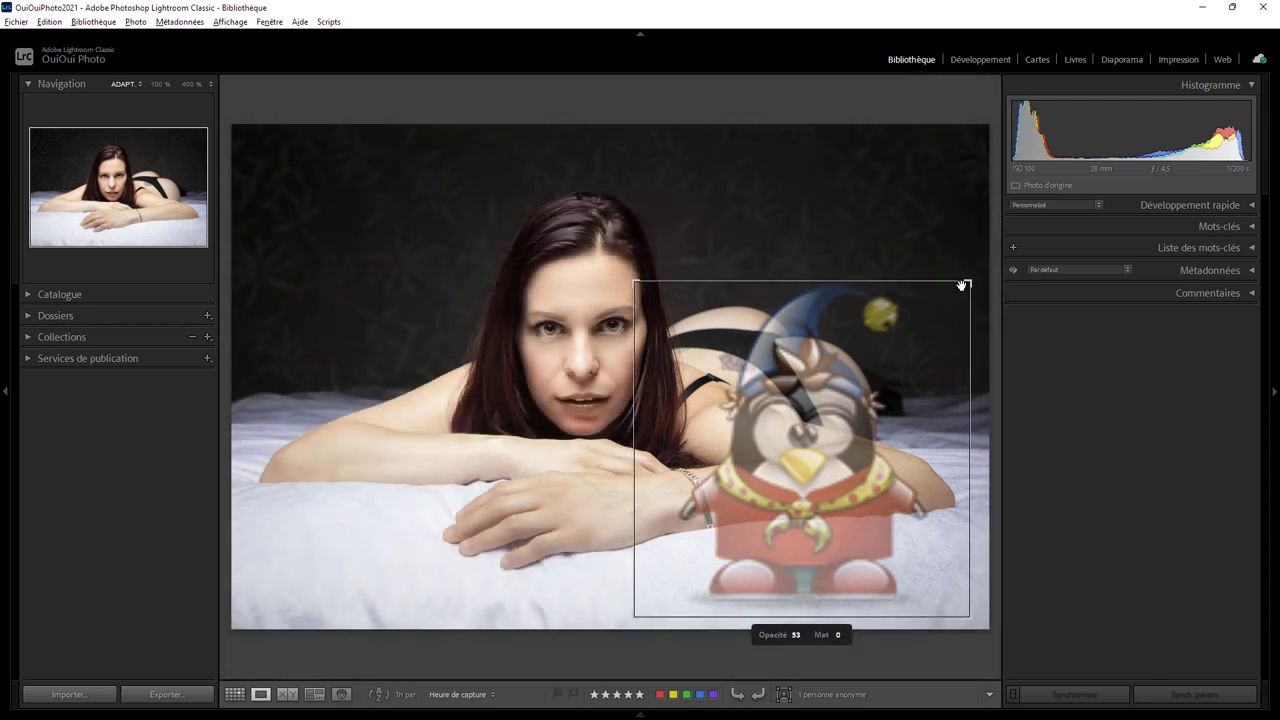
# Shrink the penguin overlay and place it in the photo's bottom-right corner.
pyautogui.moveTo(968, 283); pyautogui.dragTo(769, 482)
pyautogui.moveTo(717, 556)
pyautogui.mouseDown()
pyautogui.moveTo(916, 550)
pyautogui.moveTo(950, 517)
pyautogui.mouseUp()
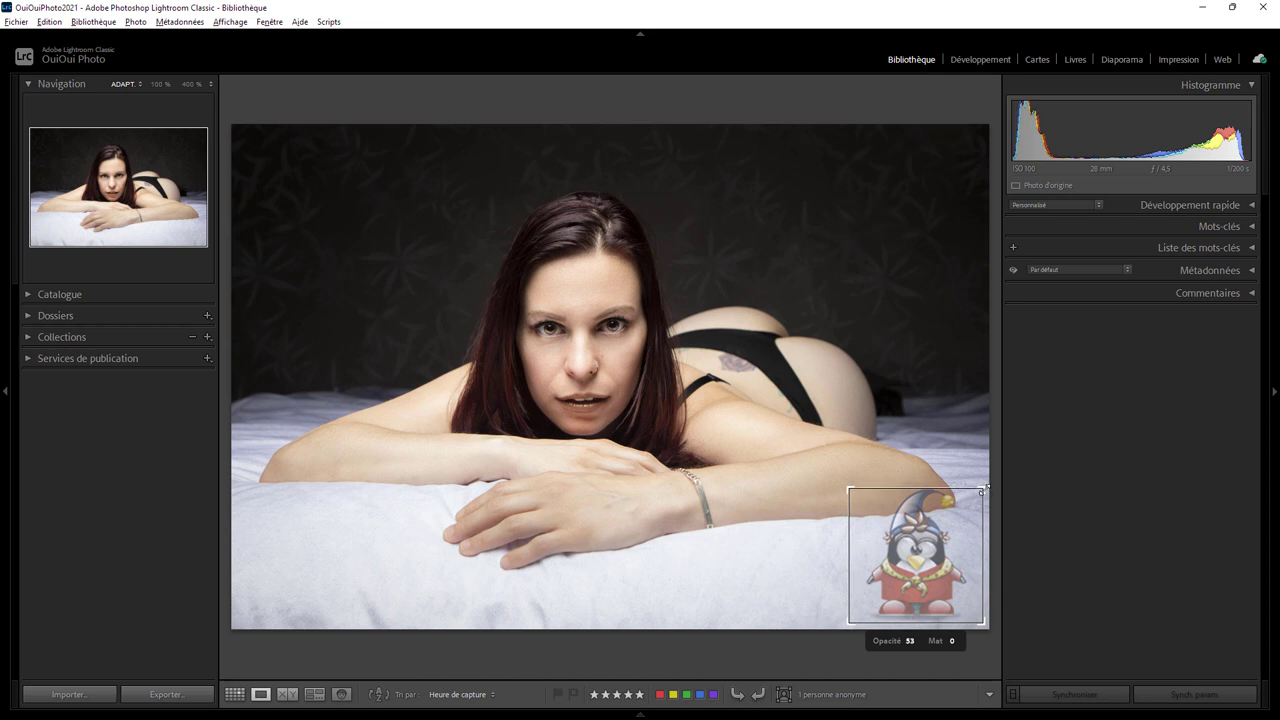
pyautogui.moveTo(983, 489); pyautogui.dragTo(937, 536)
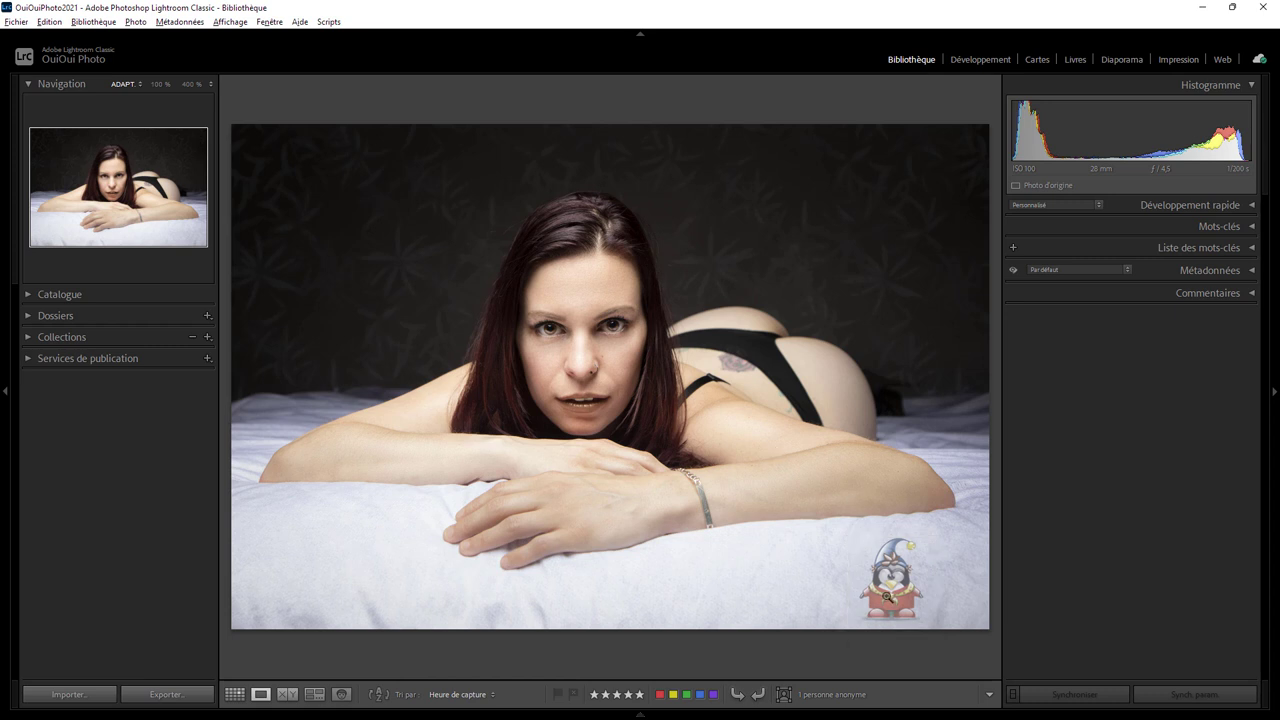
# Turn on the Grid loupe overlay, then hide all loupe overlays via Show.
pyautogui.click(228, 24)
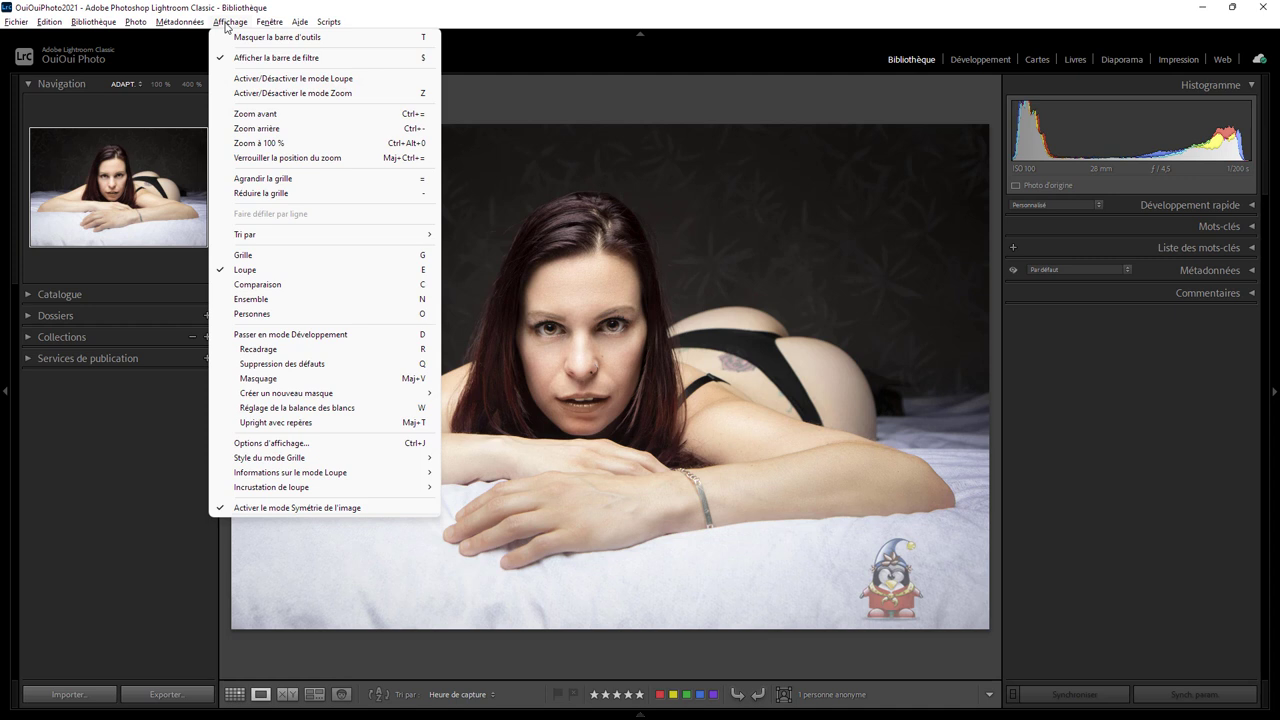
pyautogui.moveTo(272, 487)
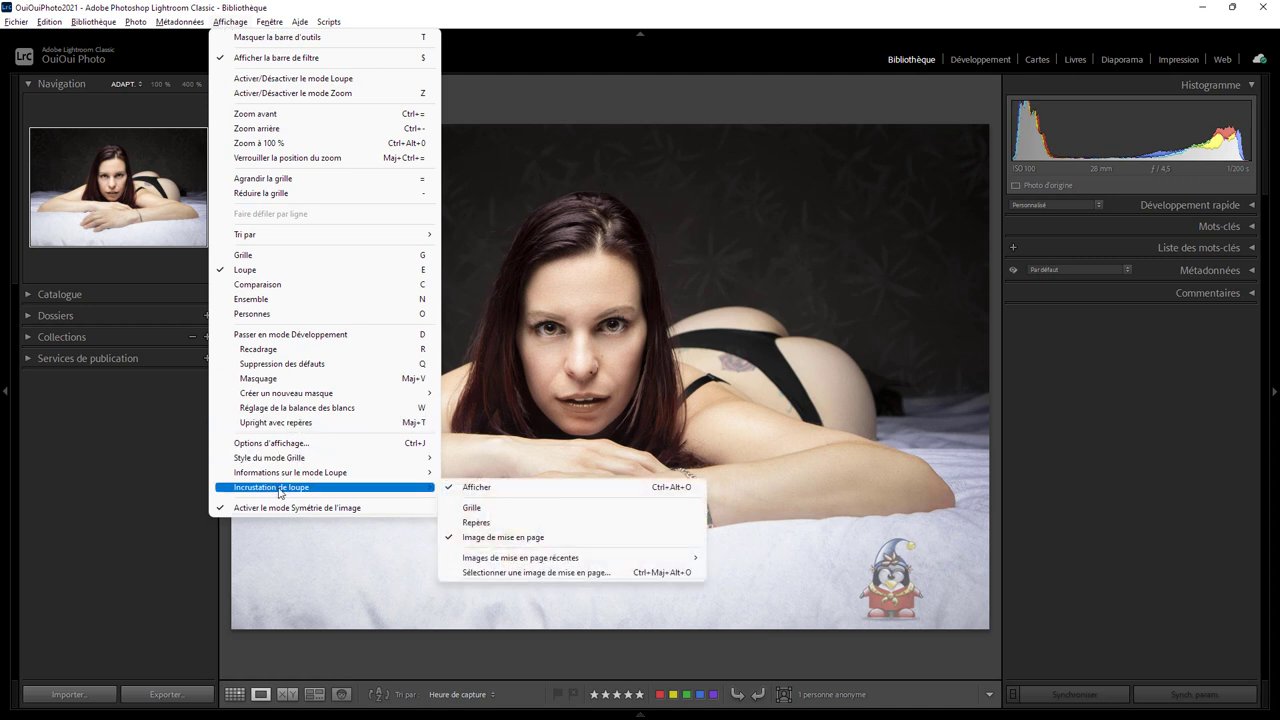
pyautogui.click(470, 509)
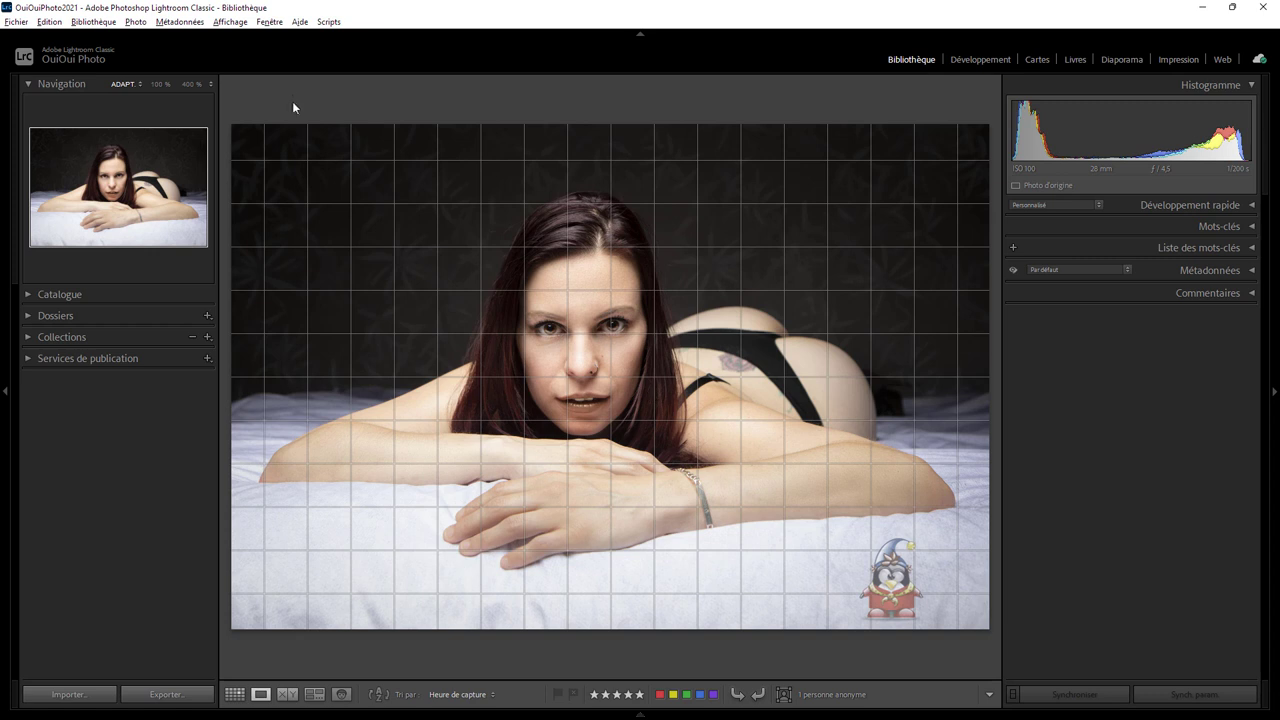
pyautogui.click(230, 22)
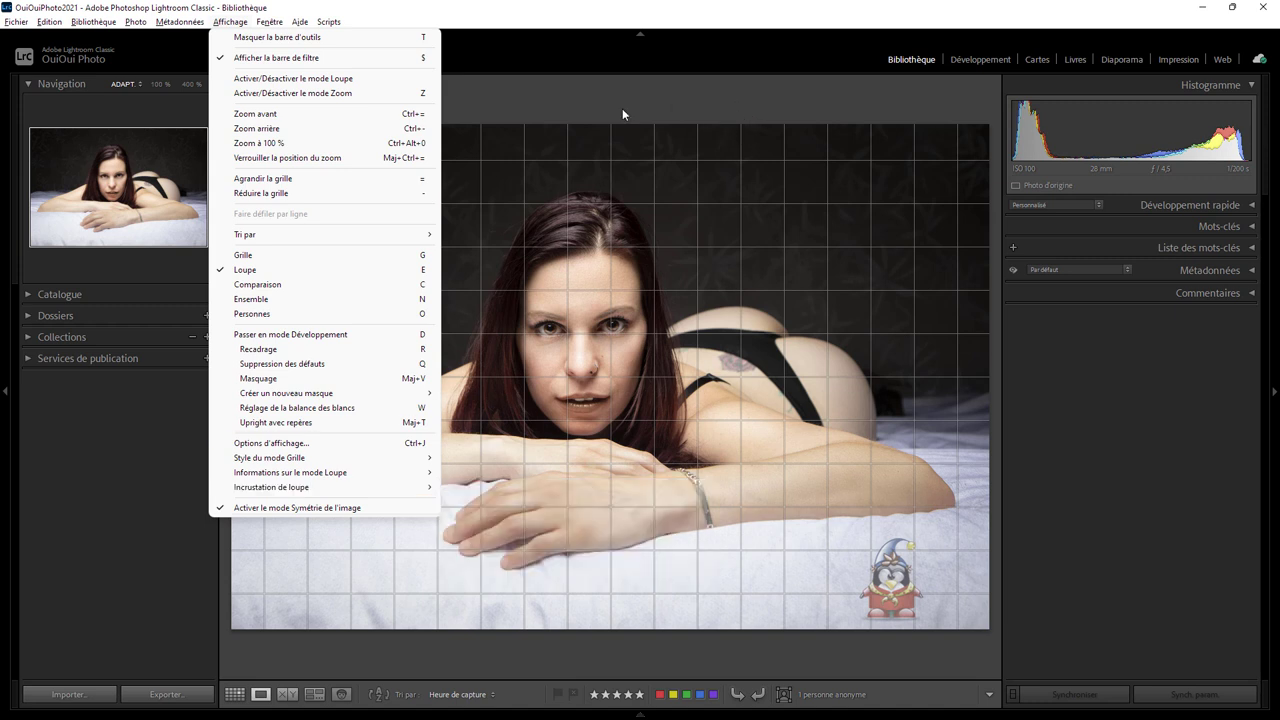
pyautogui.moveTo(271, 487)
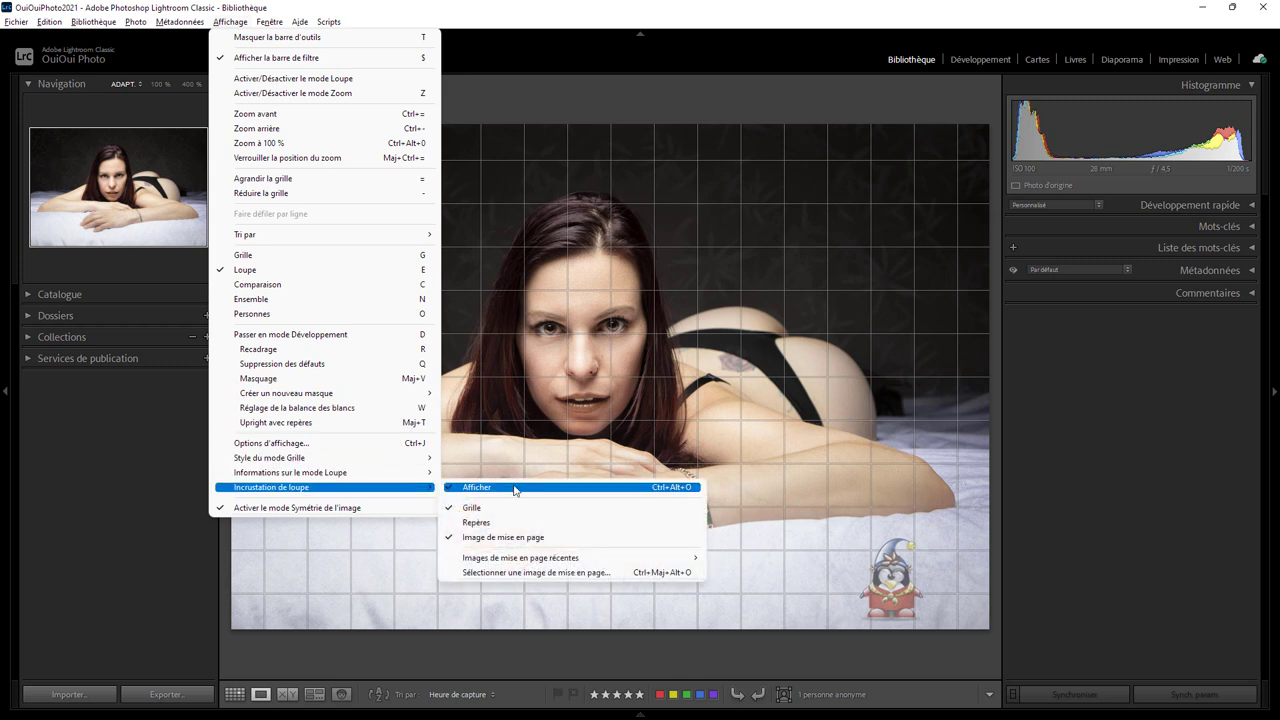
pyautogui.click(515, 488)
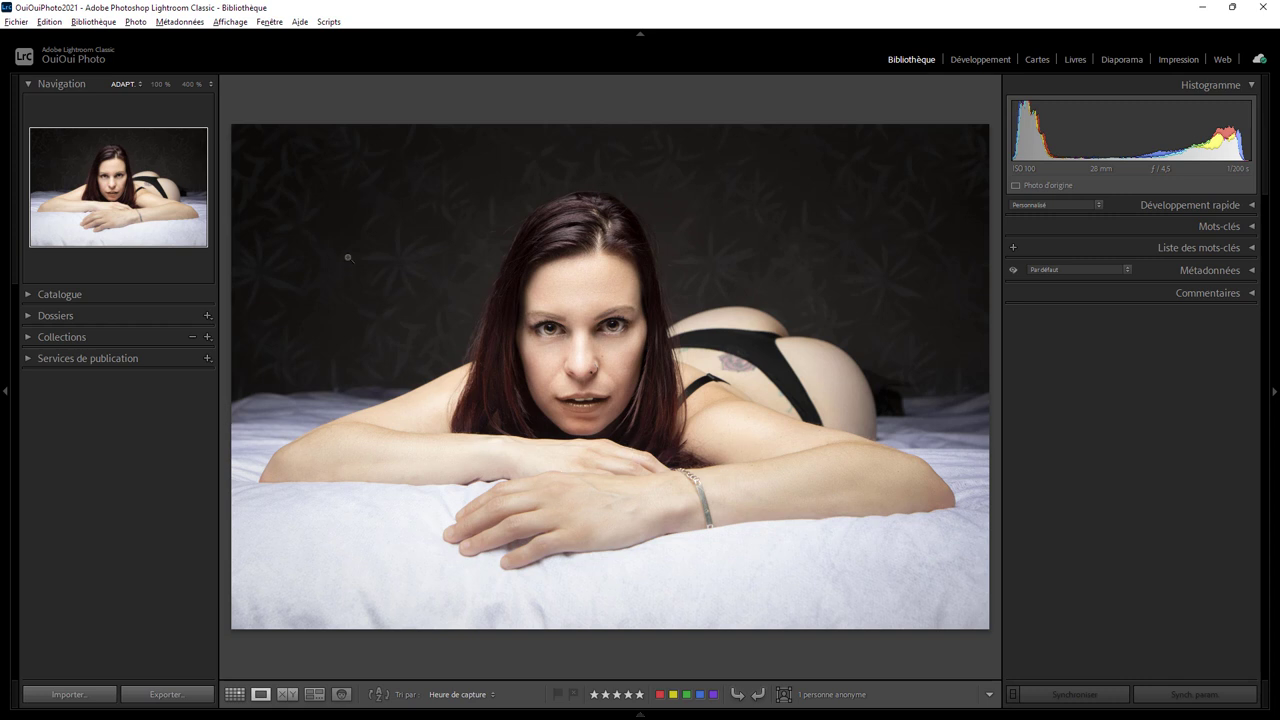
# Enable mirror image mode, turn it off, then enable it again to leave the portrait mirrored.
pyautogui.click(228, 22)
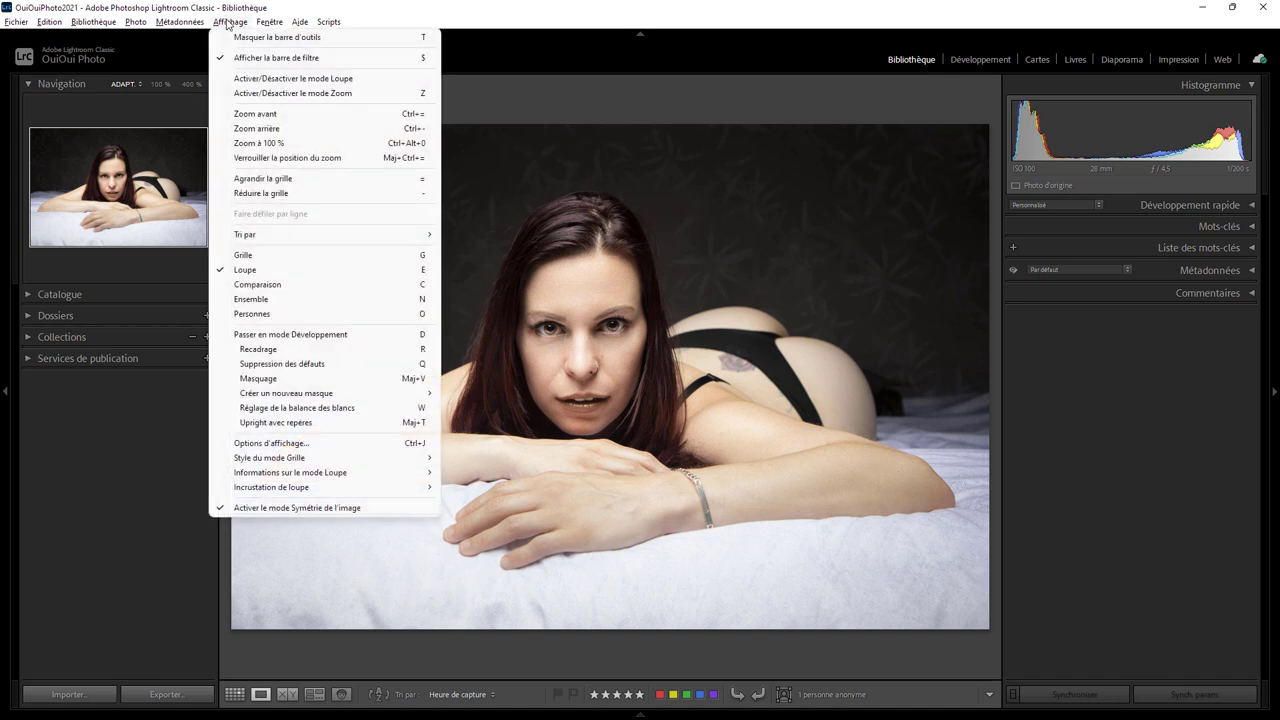
pyautogui.click(276, 509)
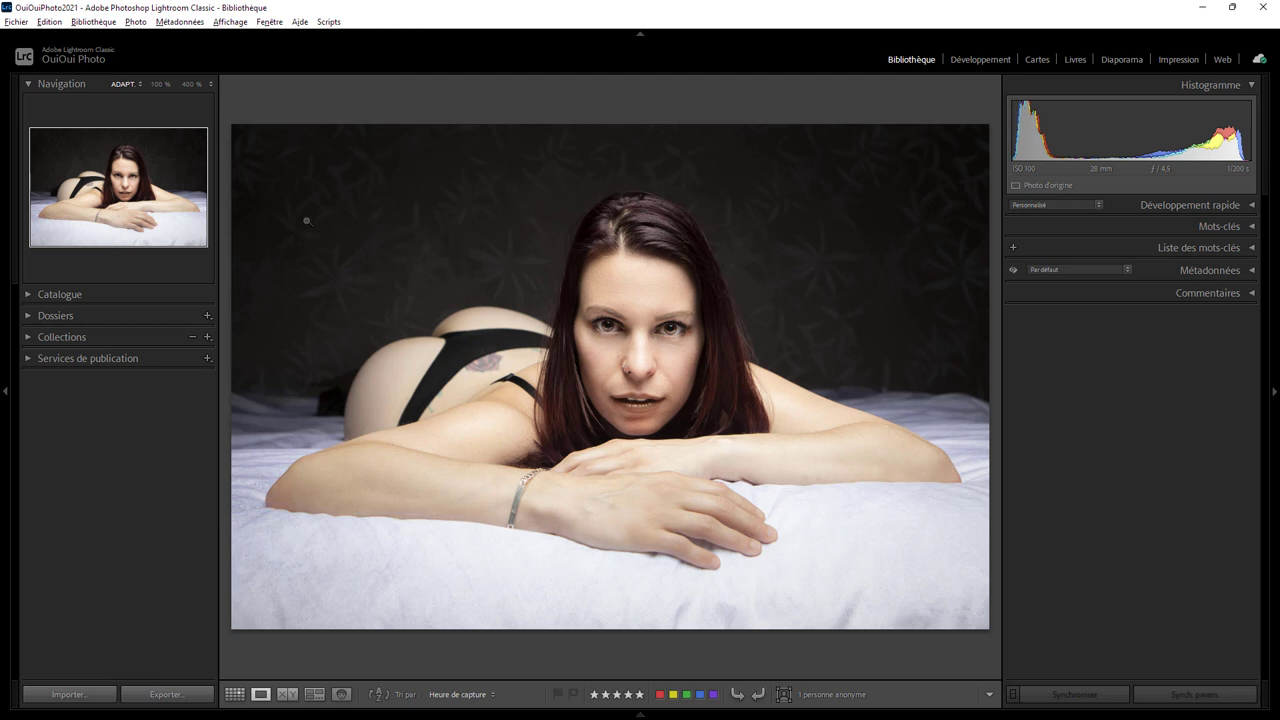
pyautogui.click(233, 22)
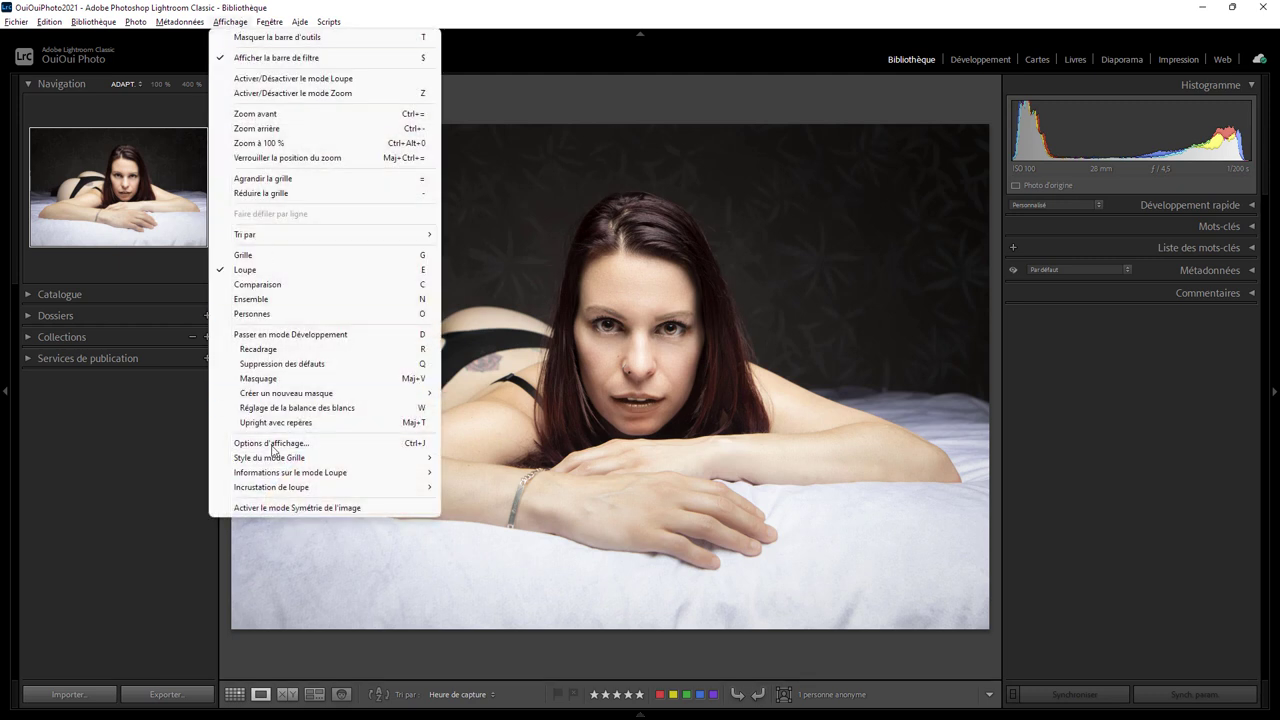
pyautogui.click(276, 510)
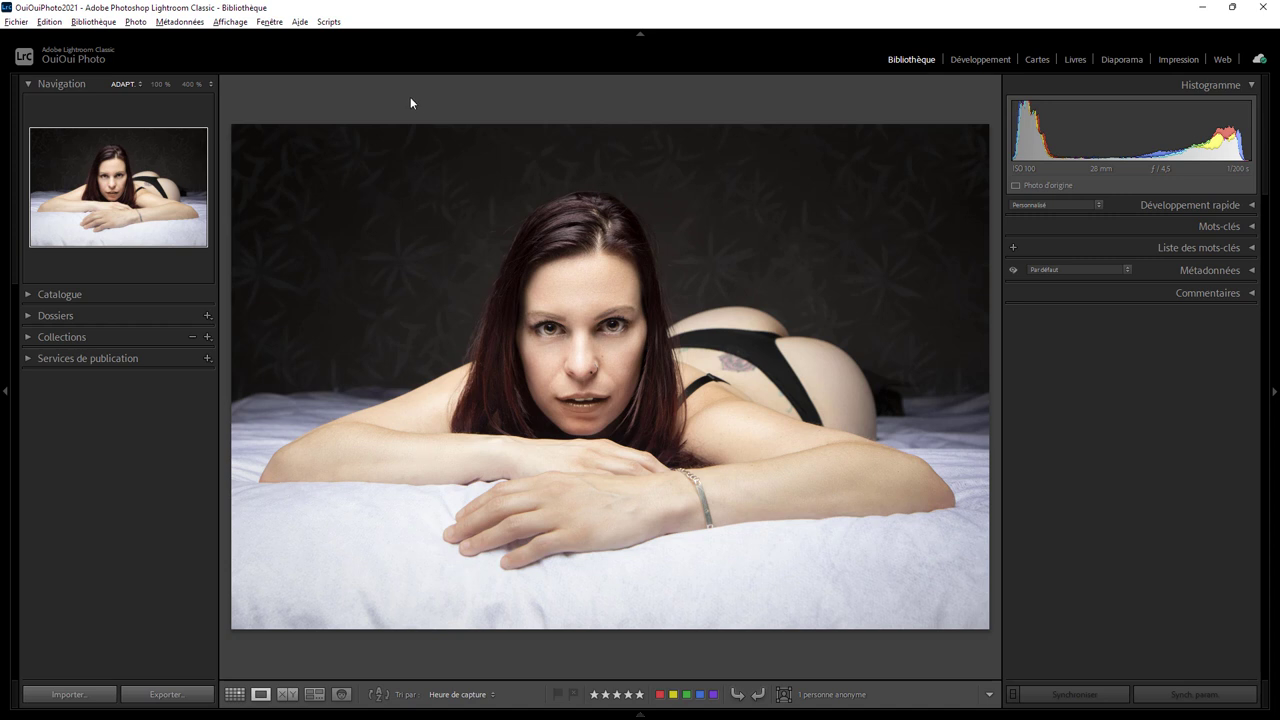
pyautogui.click(230, 21)
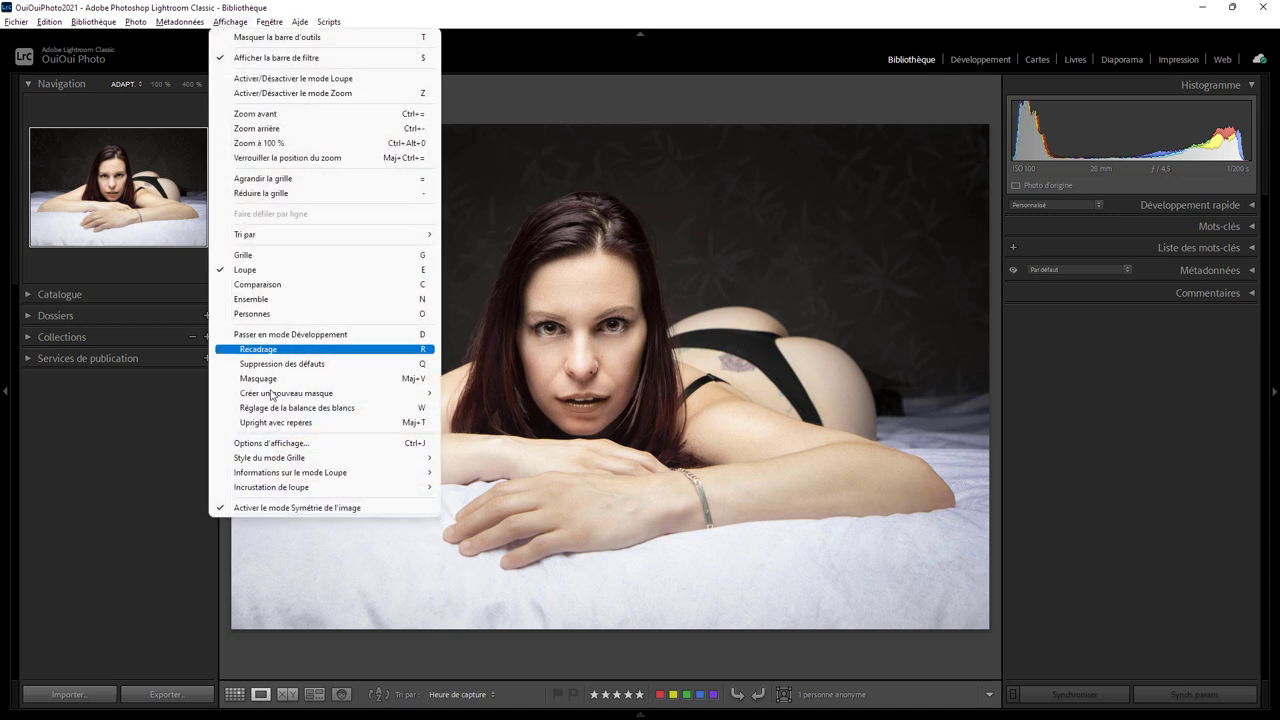
pyautogui.click(287, 510)
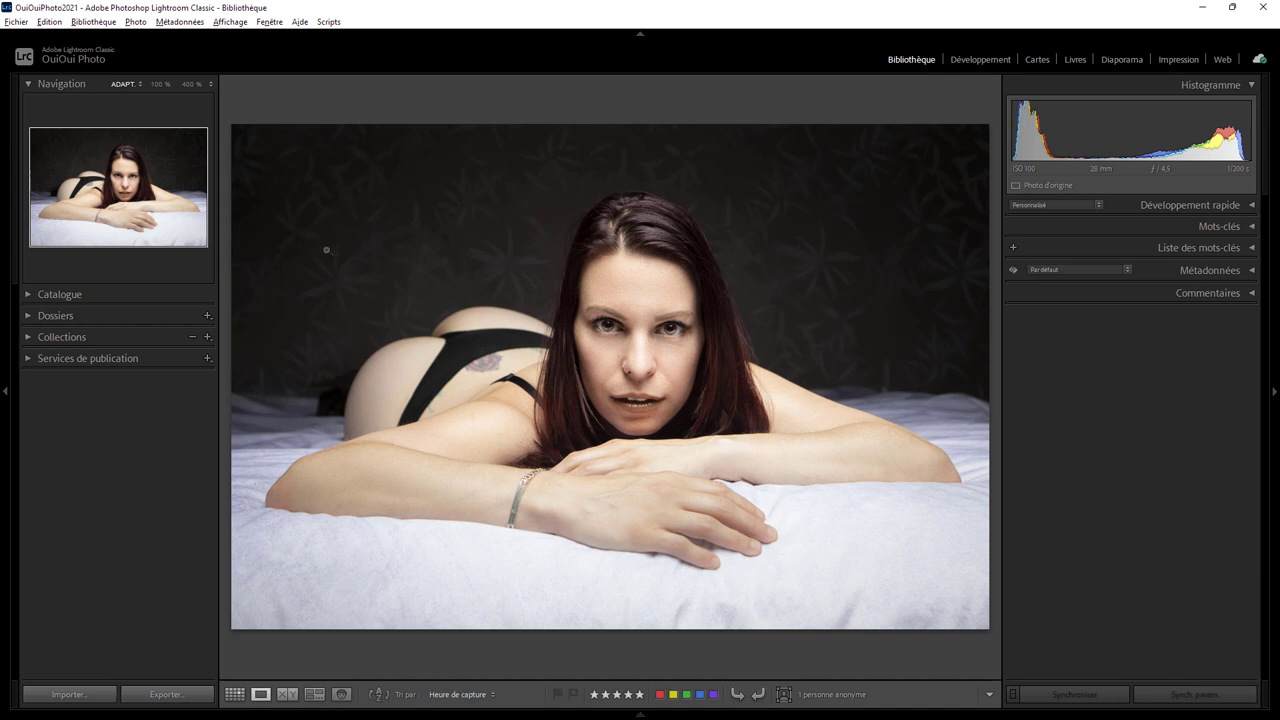
pyautogui.click(231, 22)
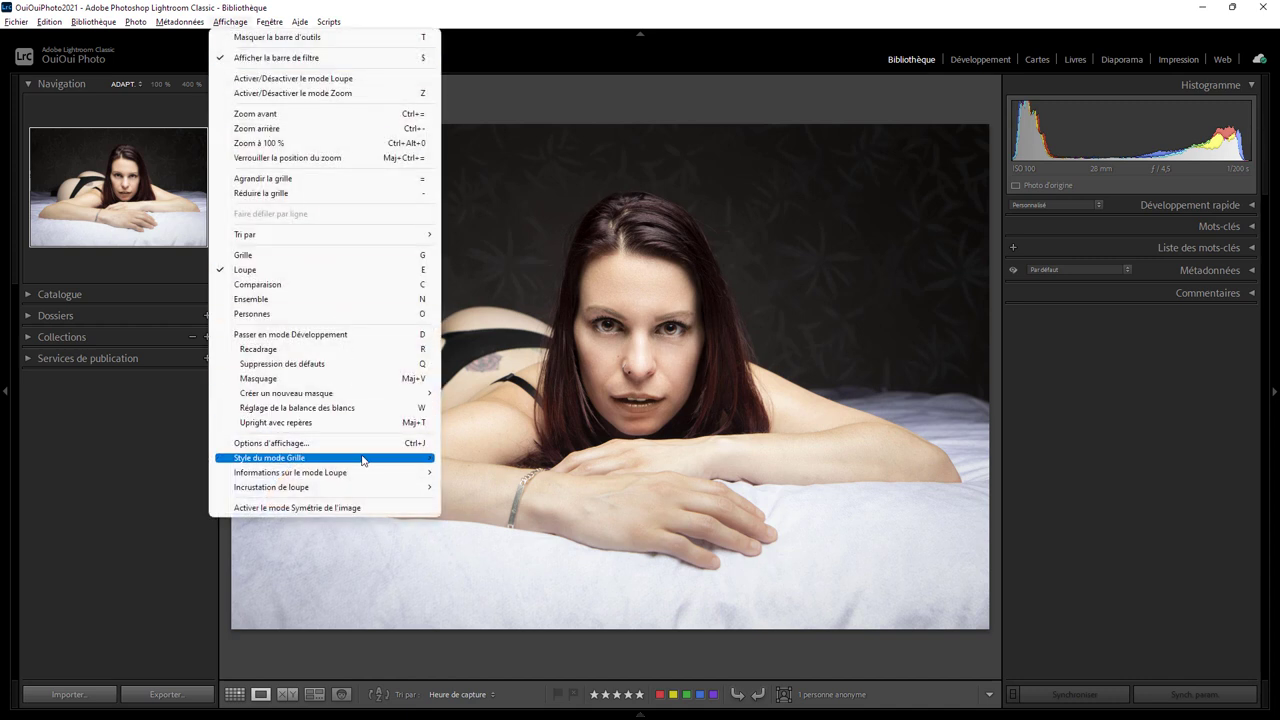